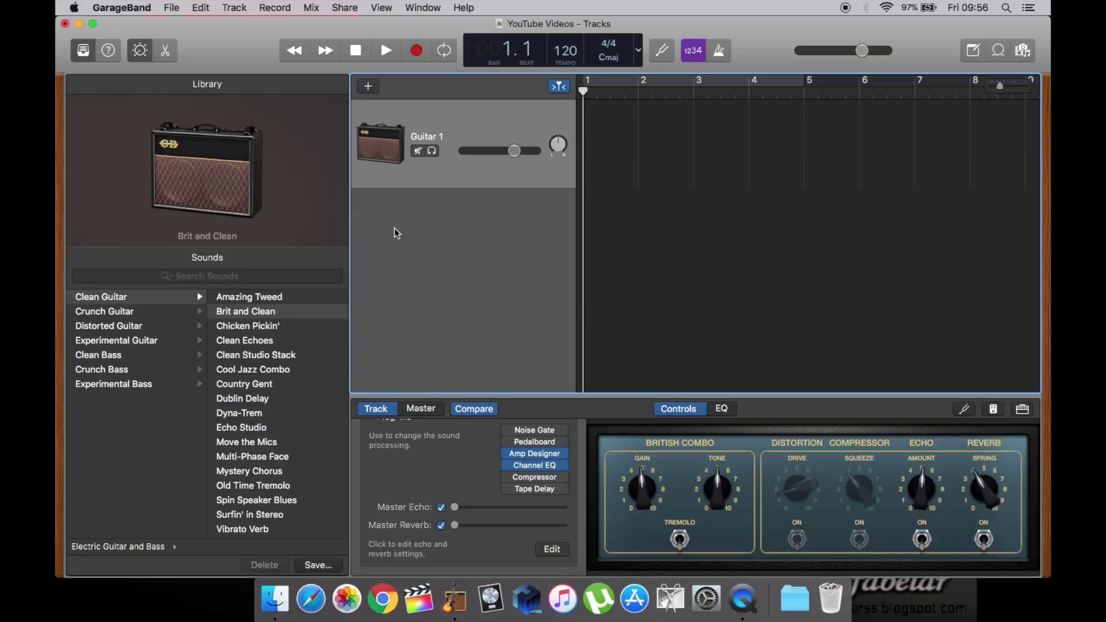
# - Open GarageBand's Preferences to the Audio/MIDI device settings
pyautogui.click(137, 8)
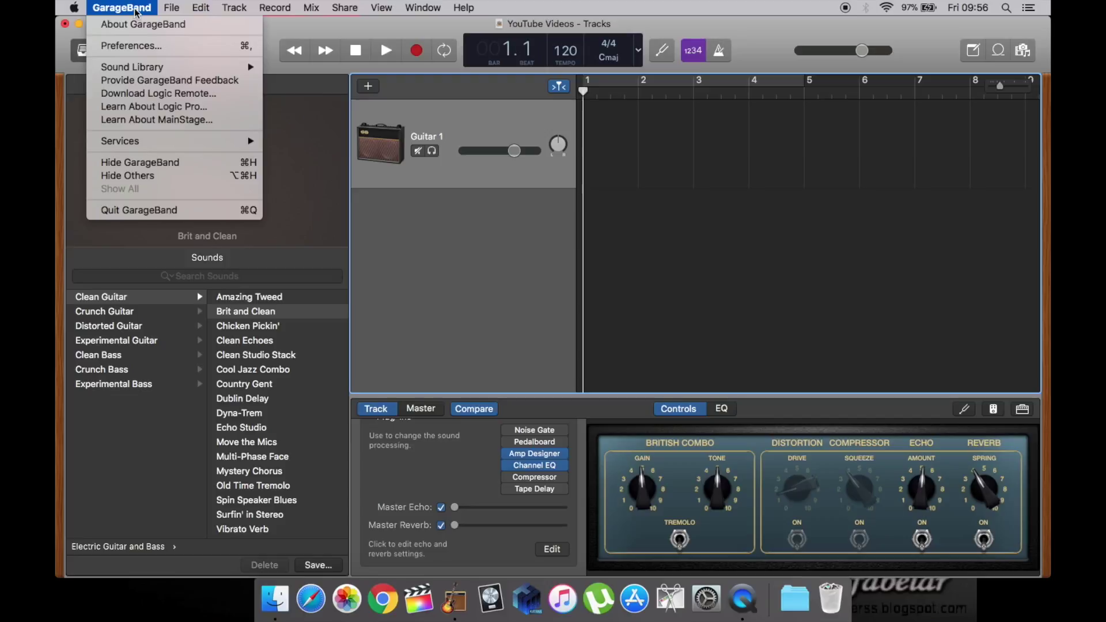
pyautogui.click(135, 46)
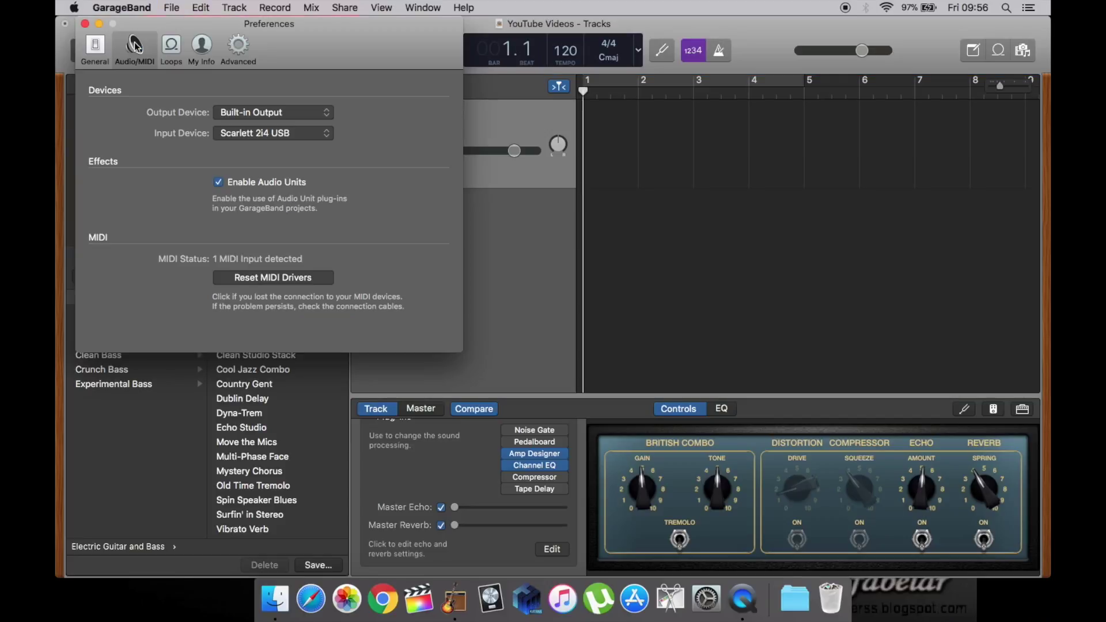
pyautogui.click(95, 49)
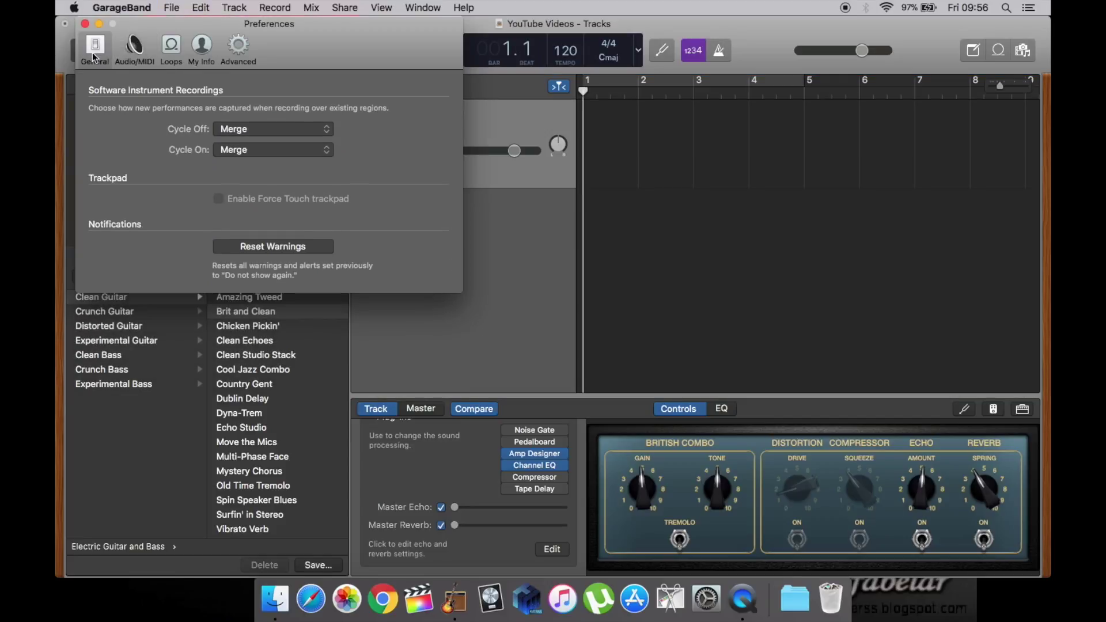
pyautogui.click(133, 55)
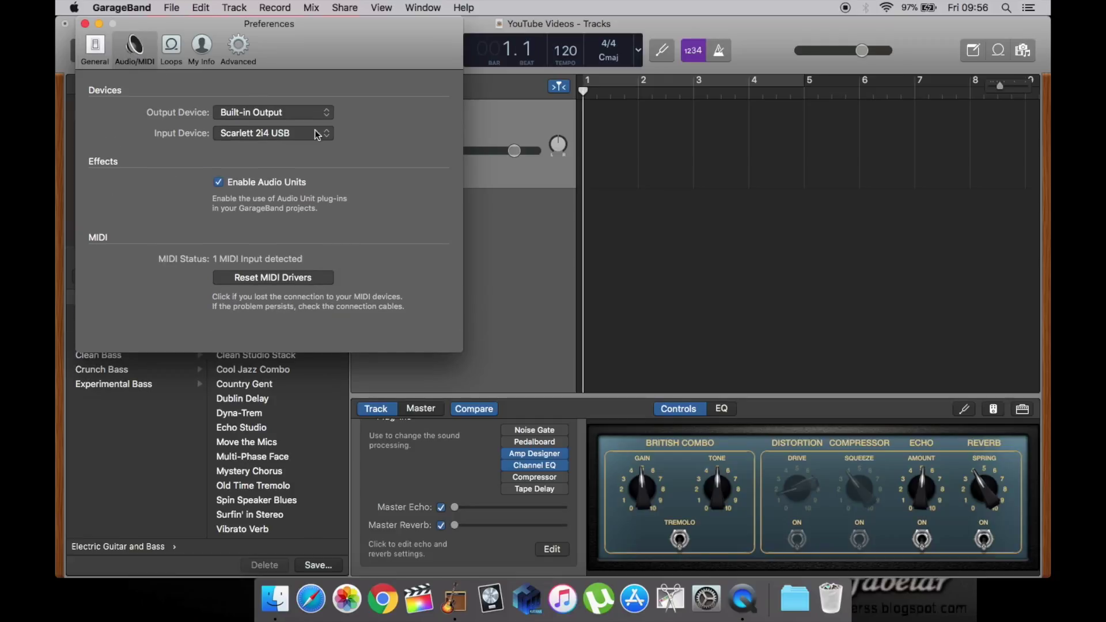
# - Set Built-in Output as output and Scarlett 2i4 USB as input, then close preferences
pyautogui.click(277, 113)
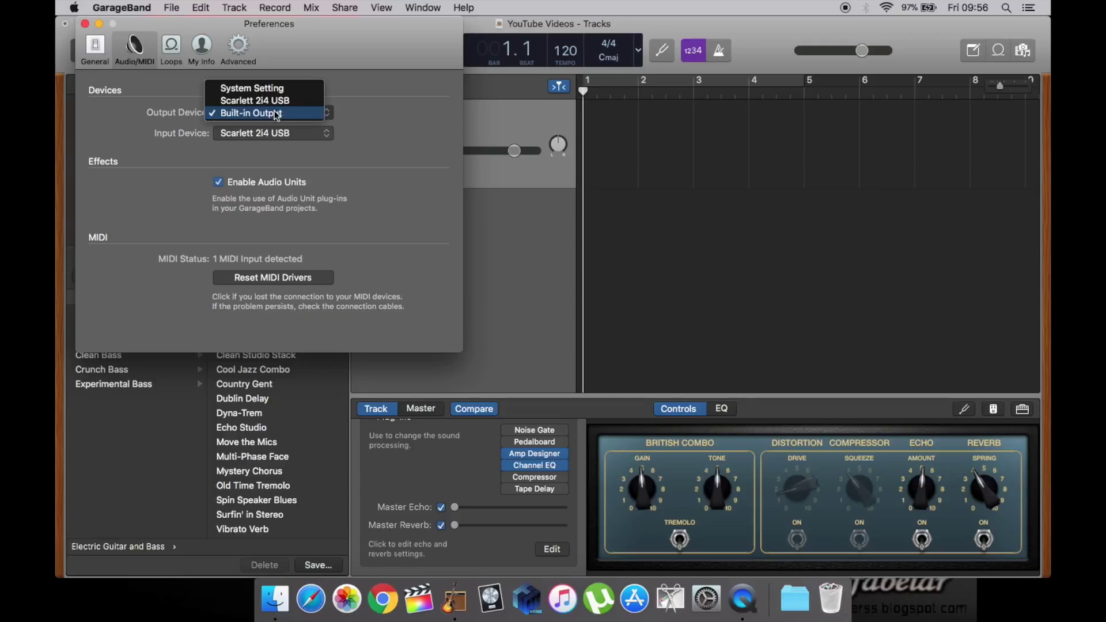
pyautogui.click(277, 114)
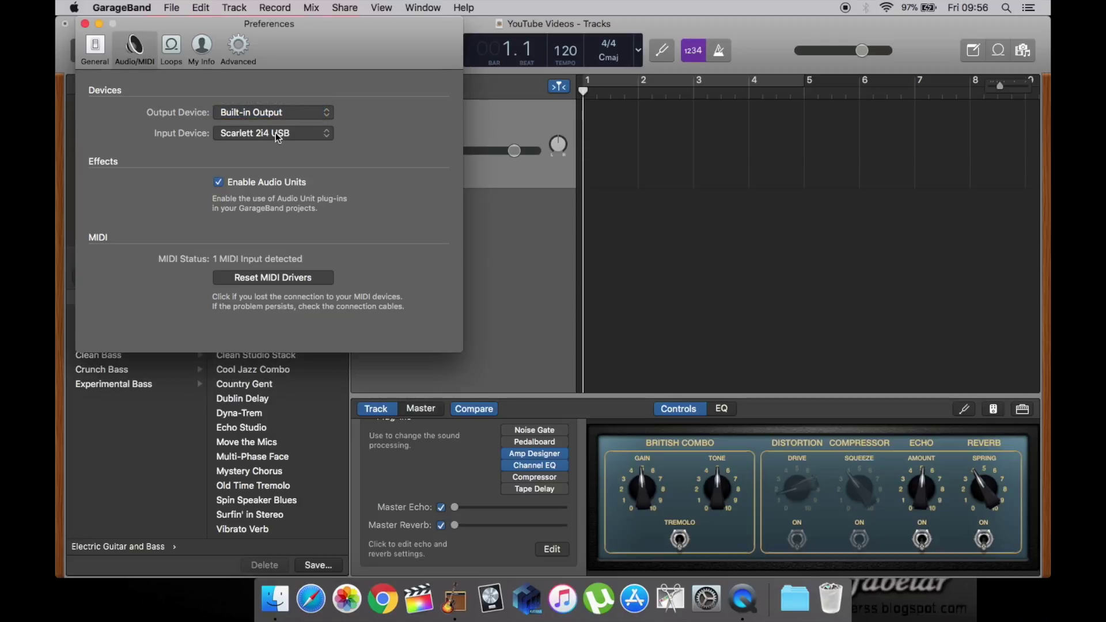
pyautogui.click(276, 132)
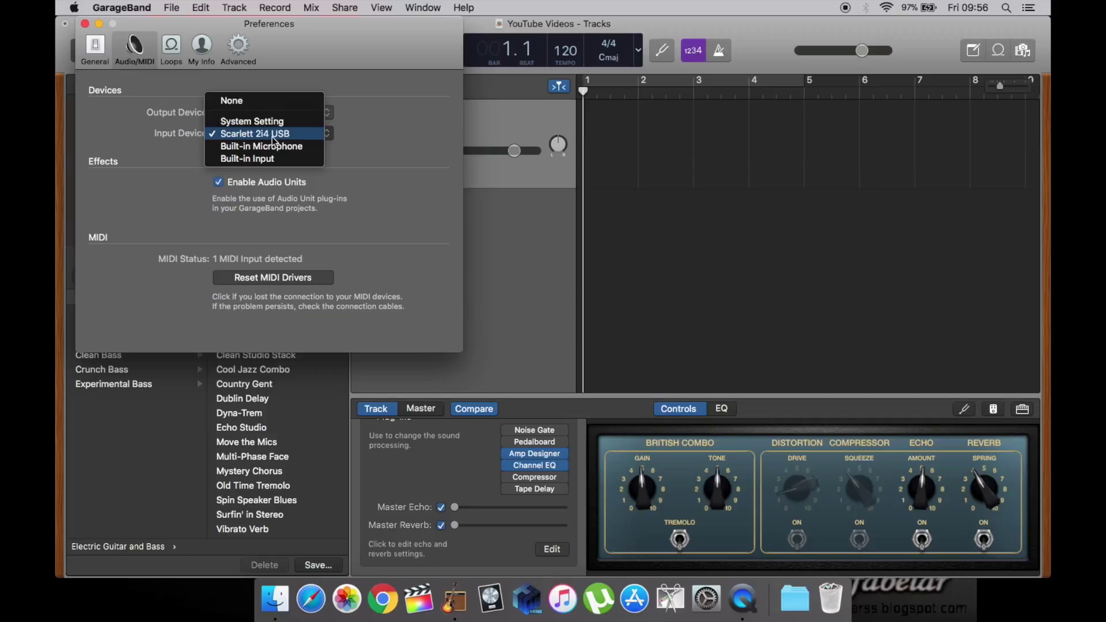
pyautogui.click(272, 137)
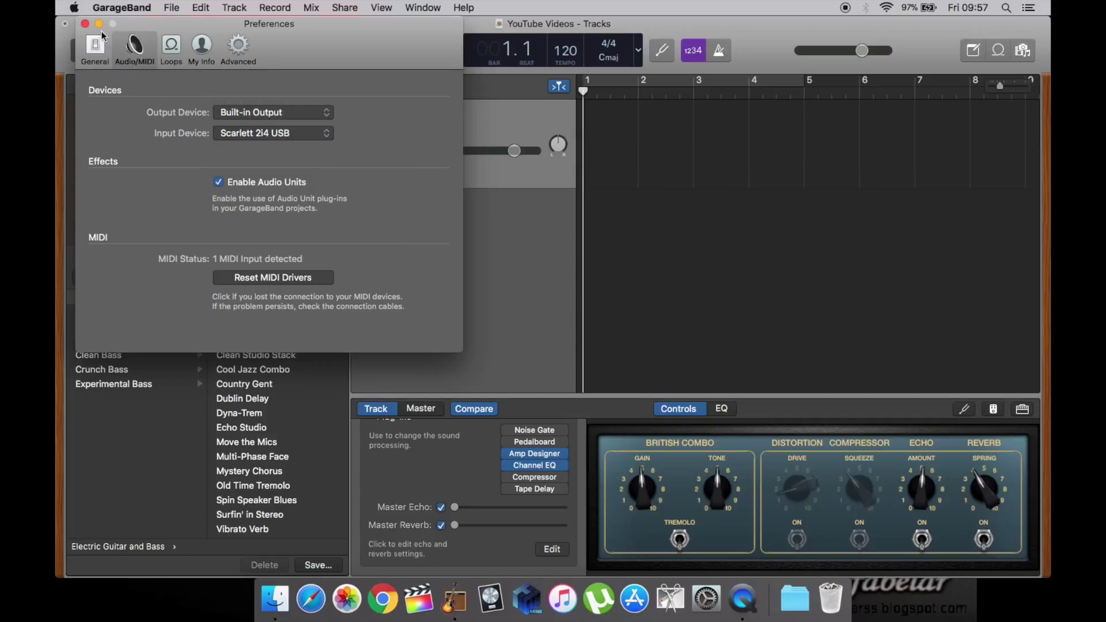
pyautogui.click(84, 25)
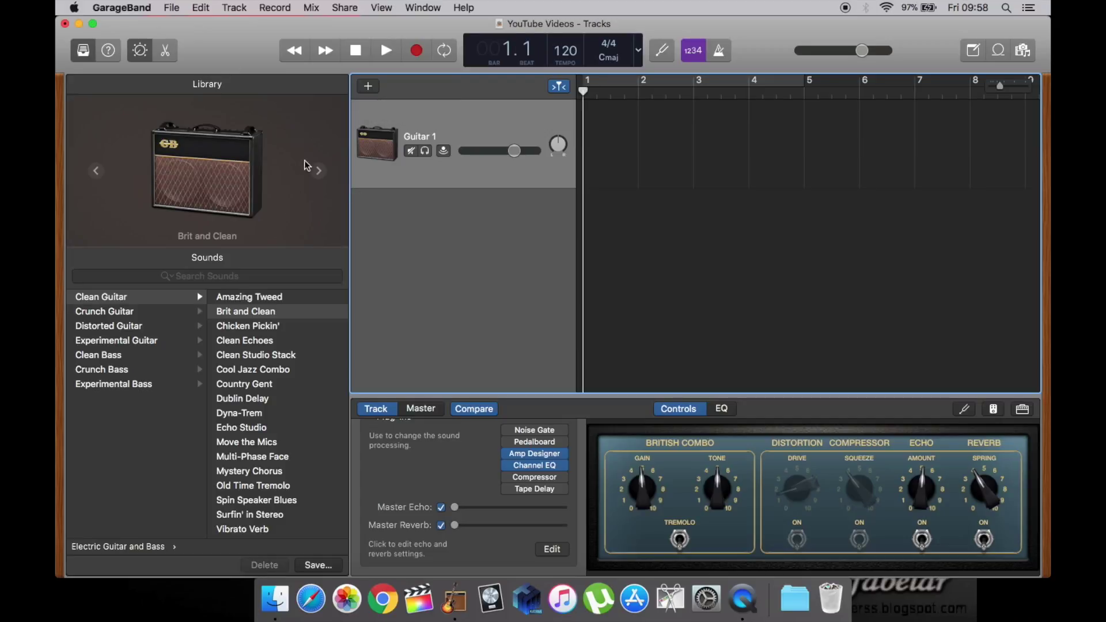
pyautogui.click(368, 88)
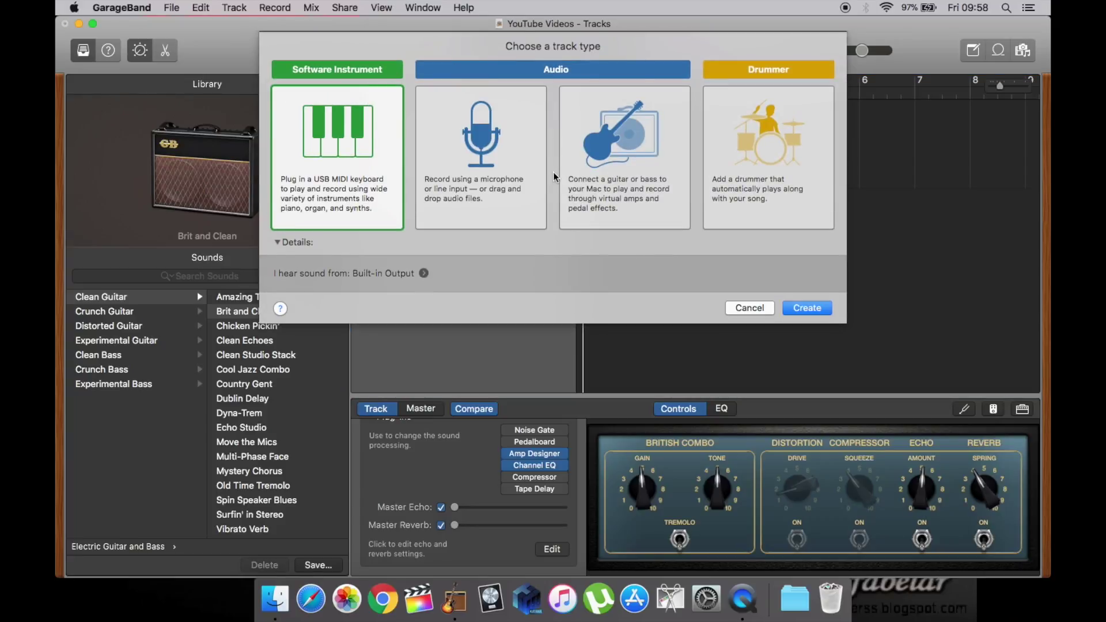
# - Create Guitar 2 as a guitar/bass audio track with hear-while-recording monitoring on
pyautogui.click(648, 195)
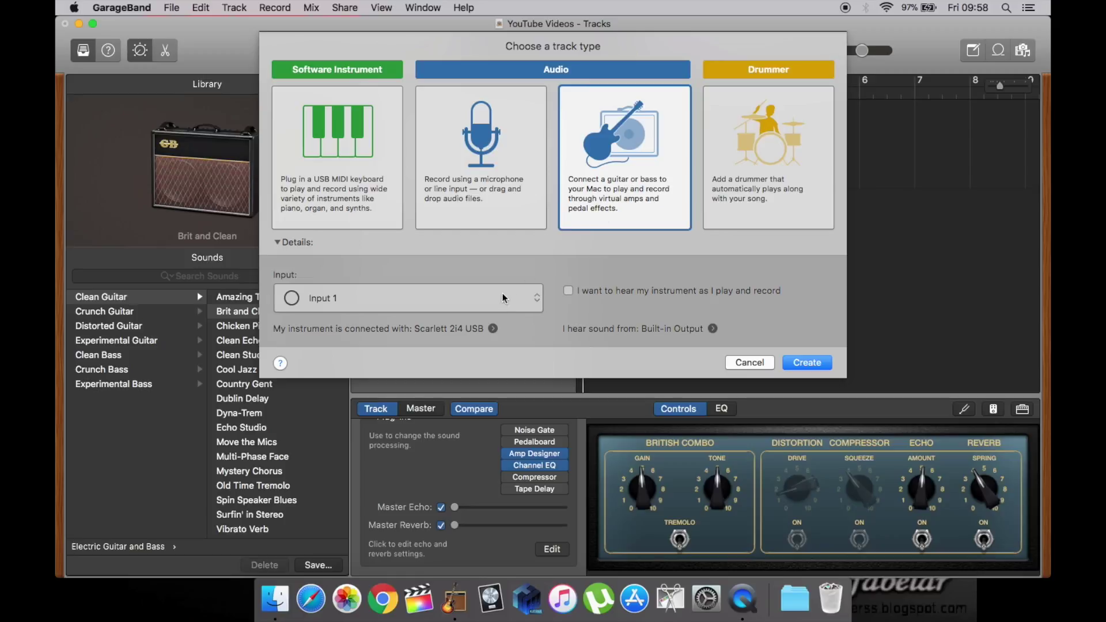
pyautogui.click(569, 293)
pyautogui.click(810, 363)
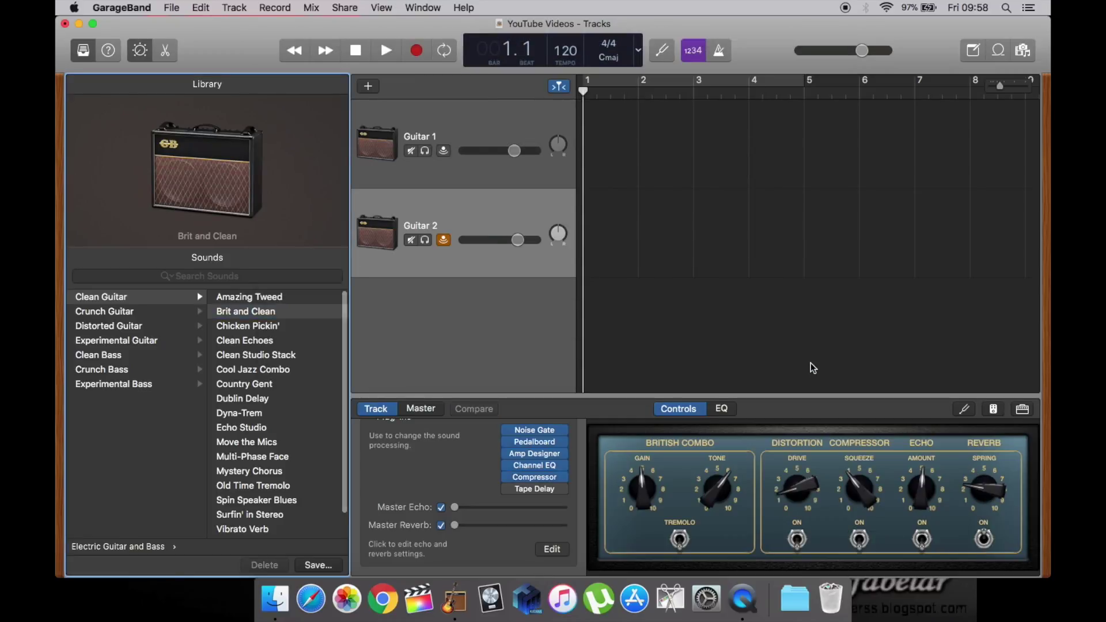
pyautogui.click(520, 222)
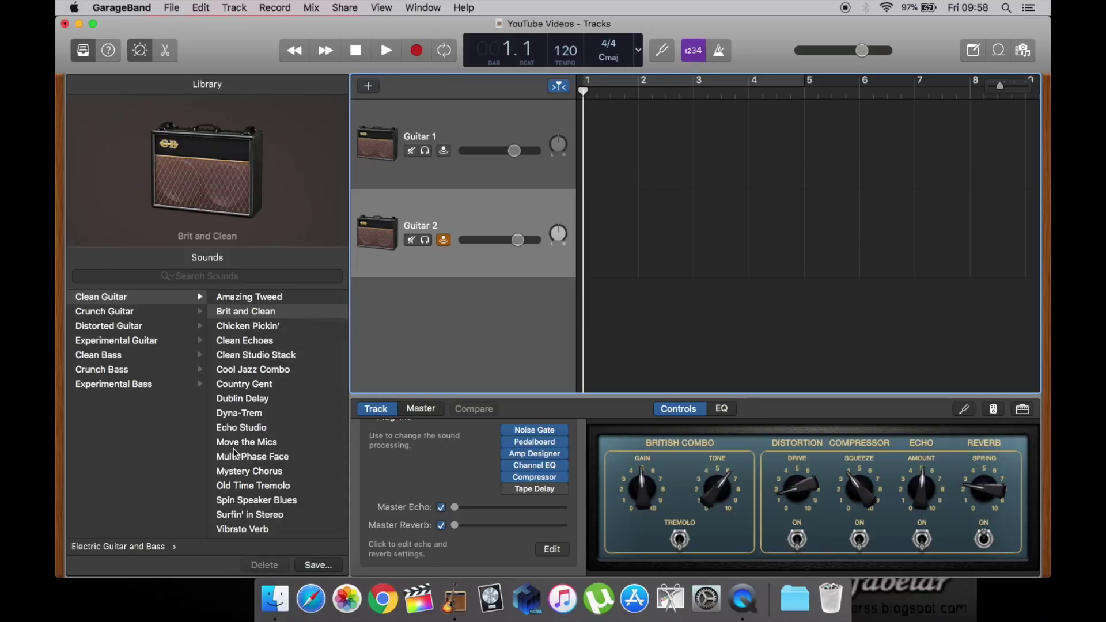
pyautogui.click(152, 312)
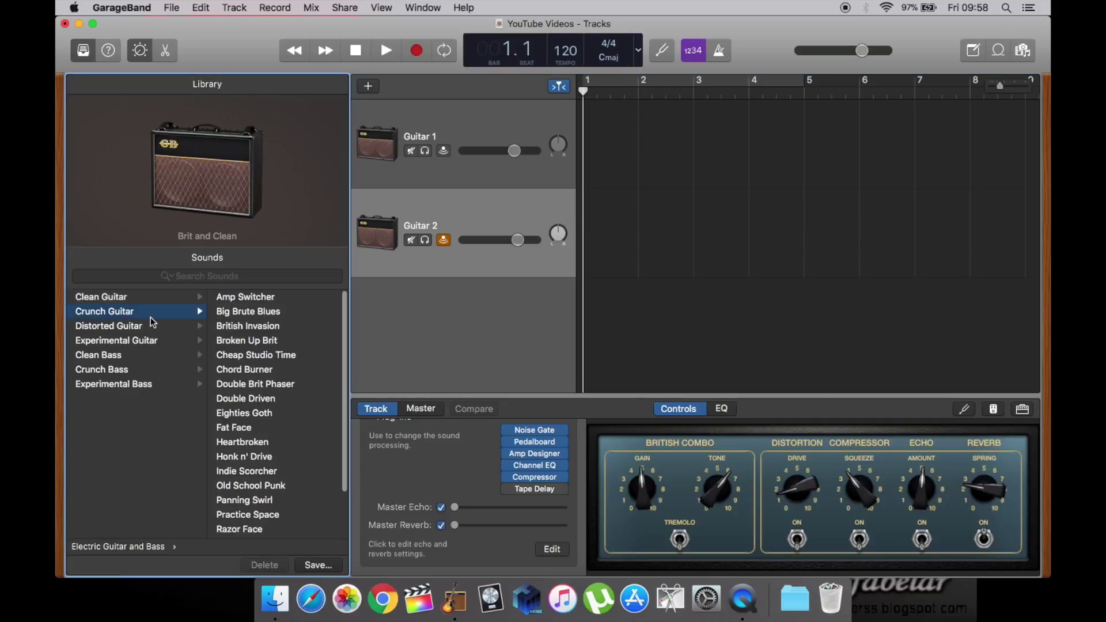
pyautogui.click(154, 326)
pyautogui.click(151, 316)
pyautogui.click(150, 297)
pyautogui.click(246, 312)
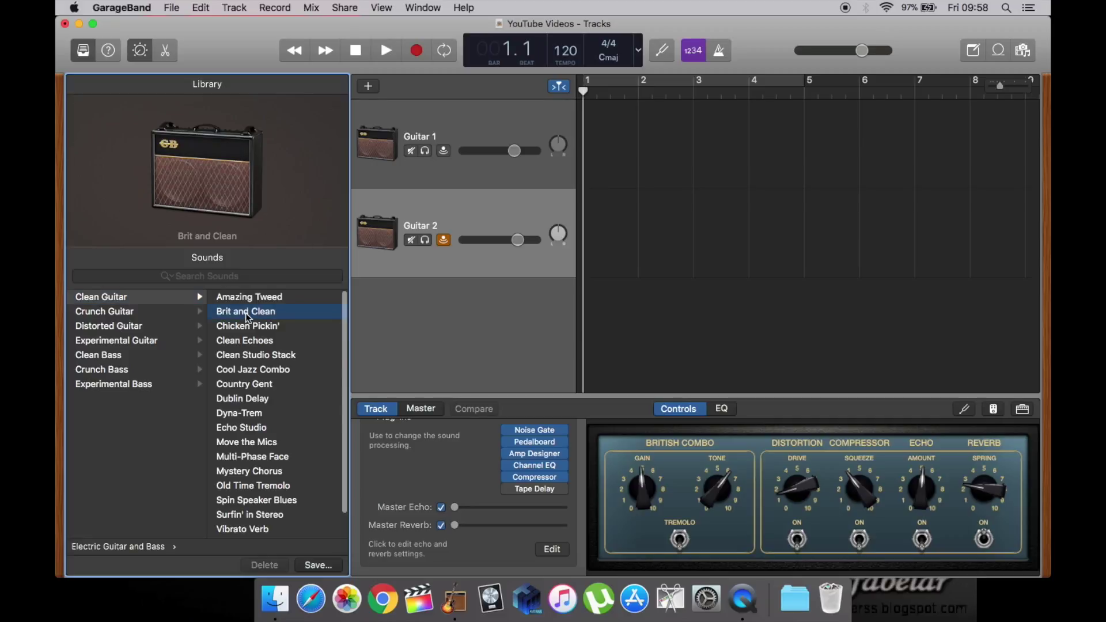
pyautogui.click(444, 241)
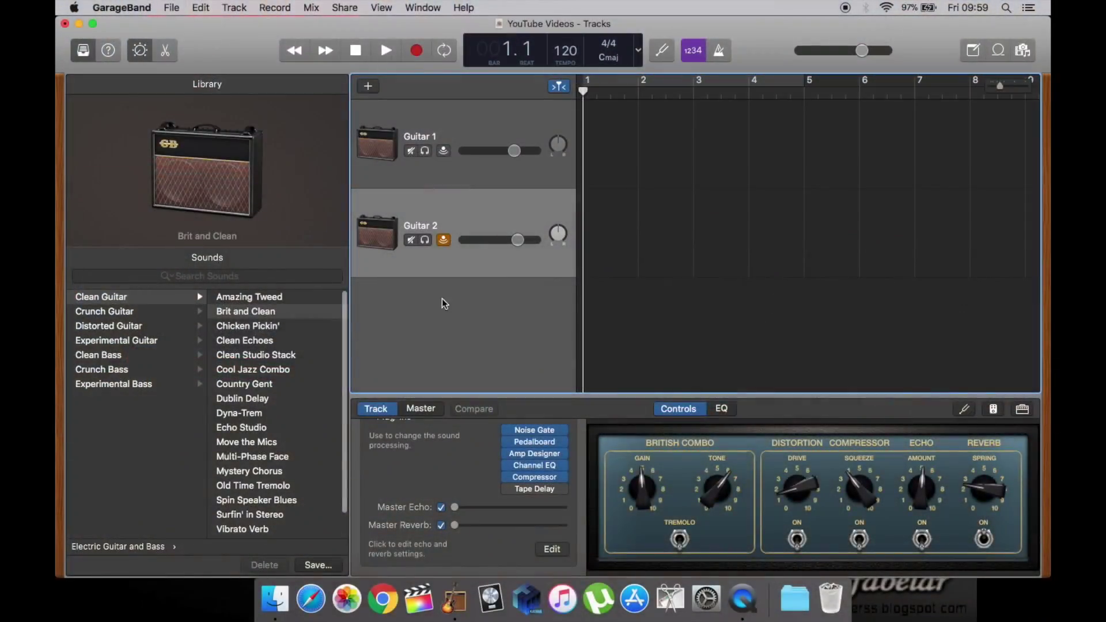
# - Expand the Plug-ins list in Smart Controls to reveal the full plug-in chain
pyautogui.scroll(3, 510, 502)
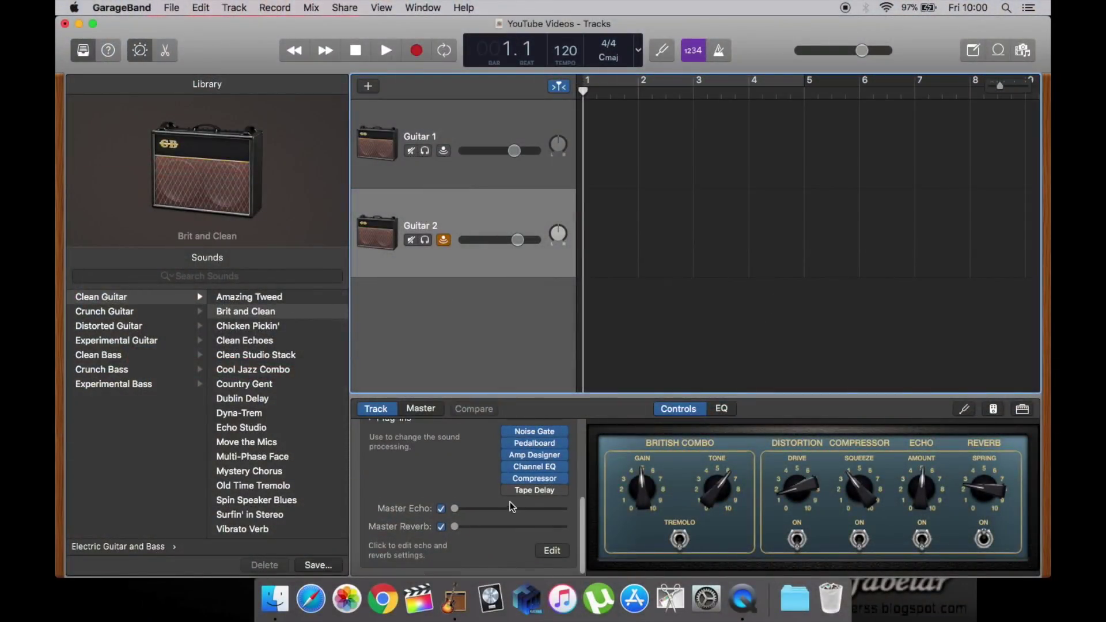
pyautogui.scroll(5, 404, 486)
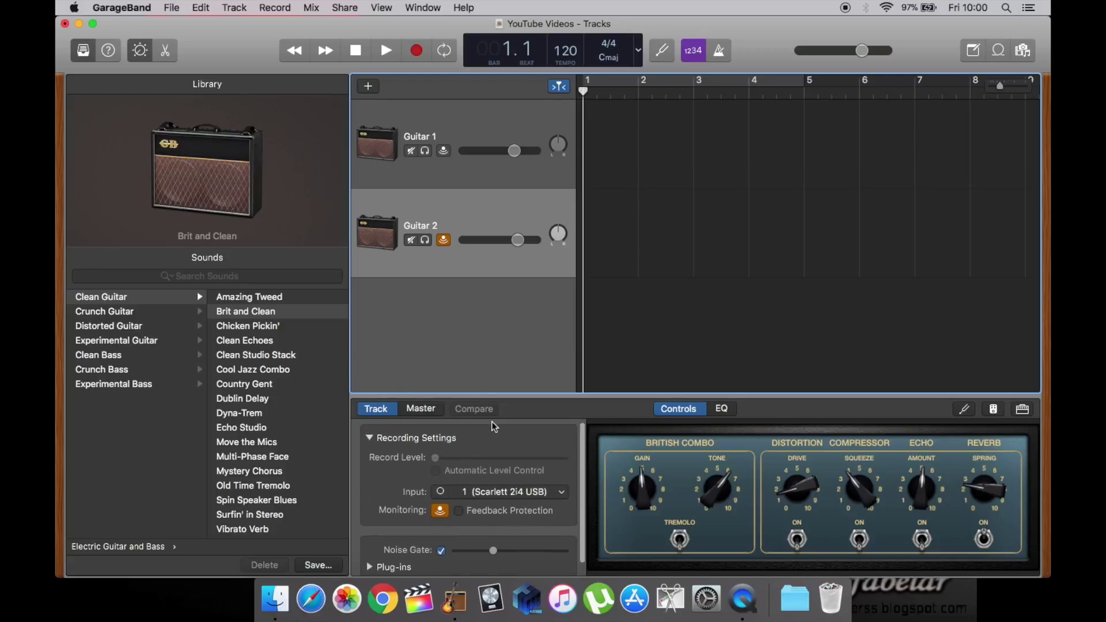
pyautogui.scroll(-2, 494, 426)
pyautogui.click(399, 553)
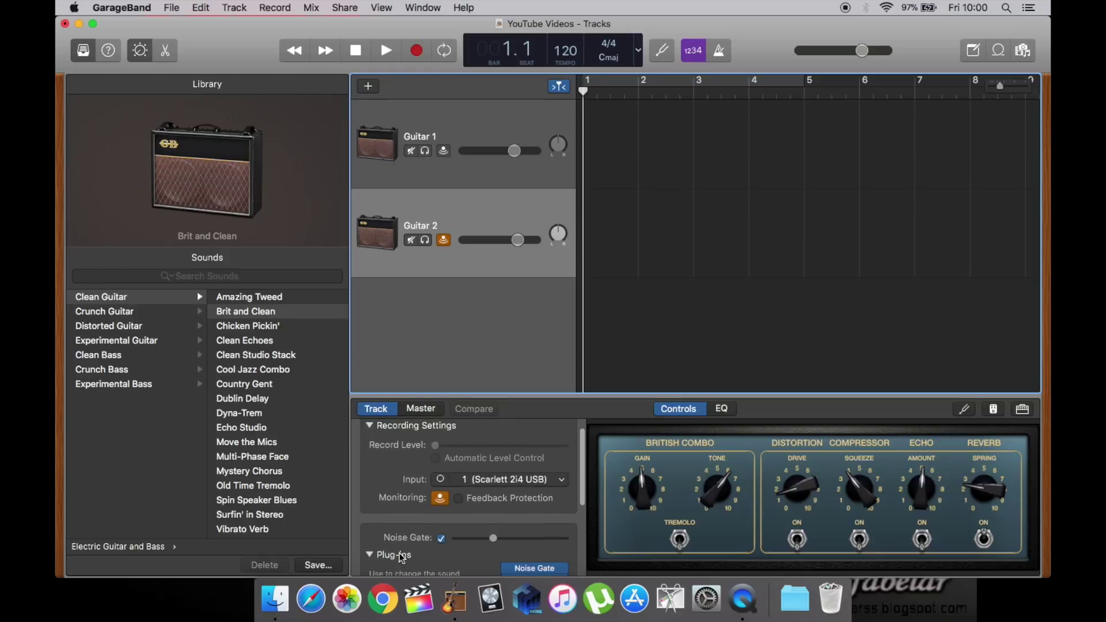
pyautogui.scroll(-4, 510, 513)
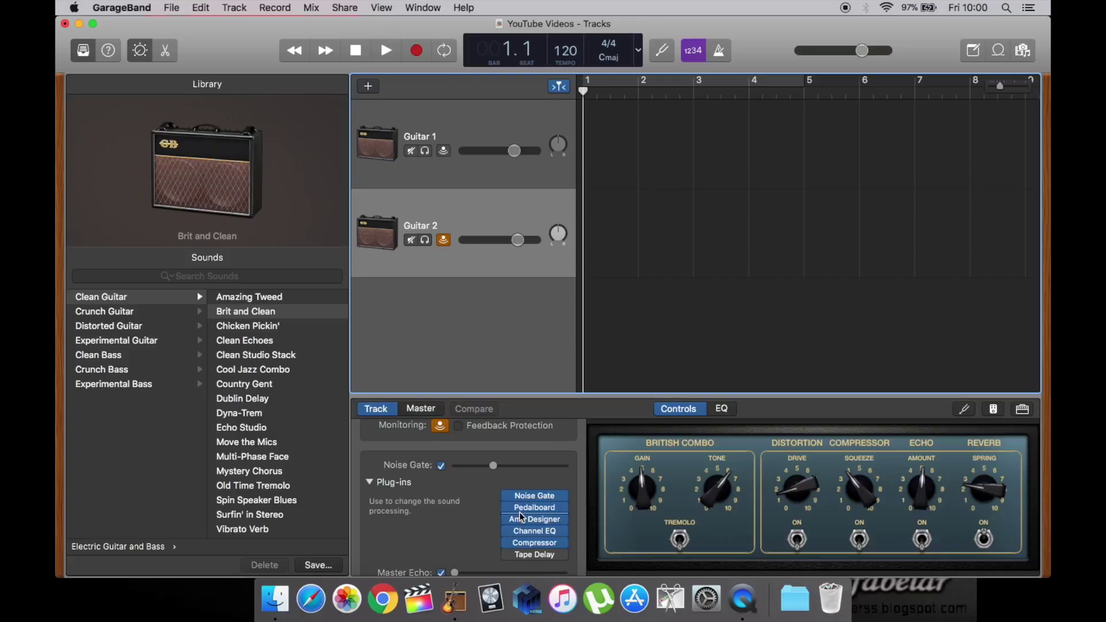
# - Browse replacement plug-ins for the Tape Delay slot, then dismiss without changing it
pyautogui.click(529, 541)
pyautogui.click(562, 556)
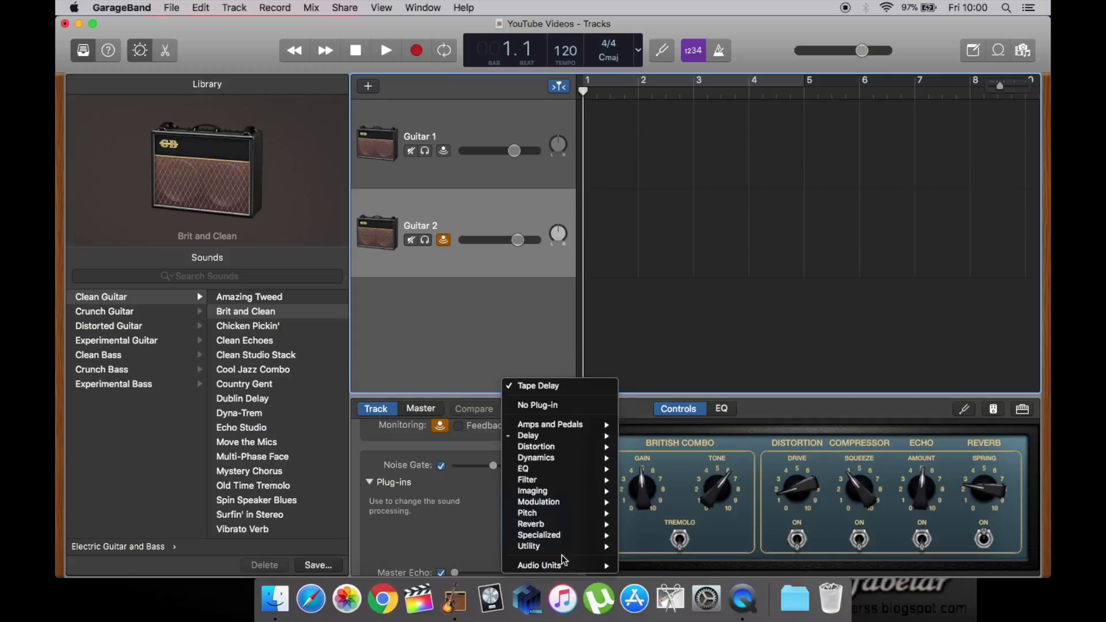
pyautogui.moveTo(560, 448)
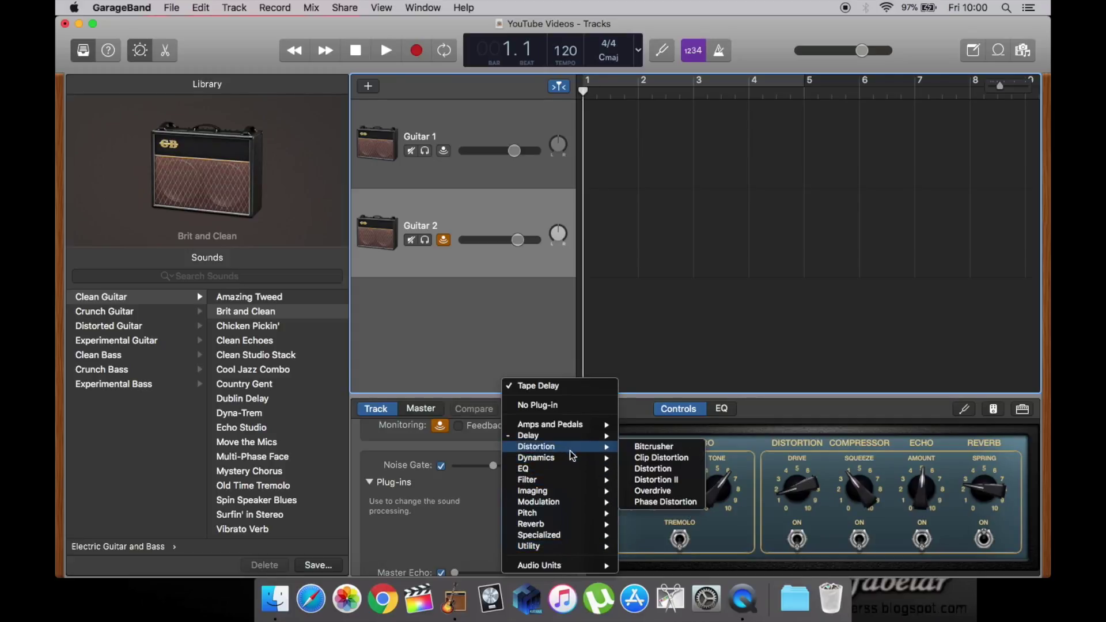
pyautogui.moveTo(570, 481)
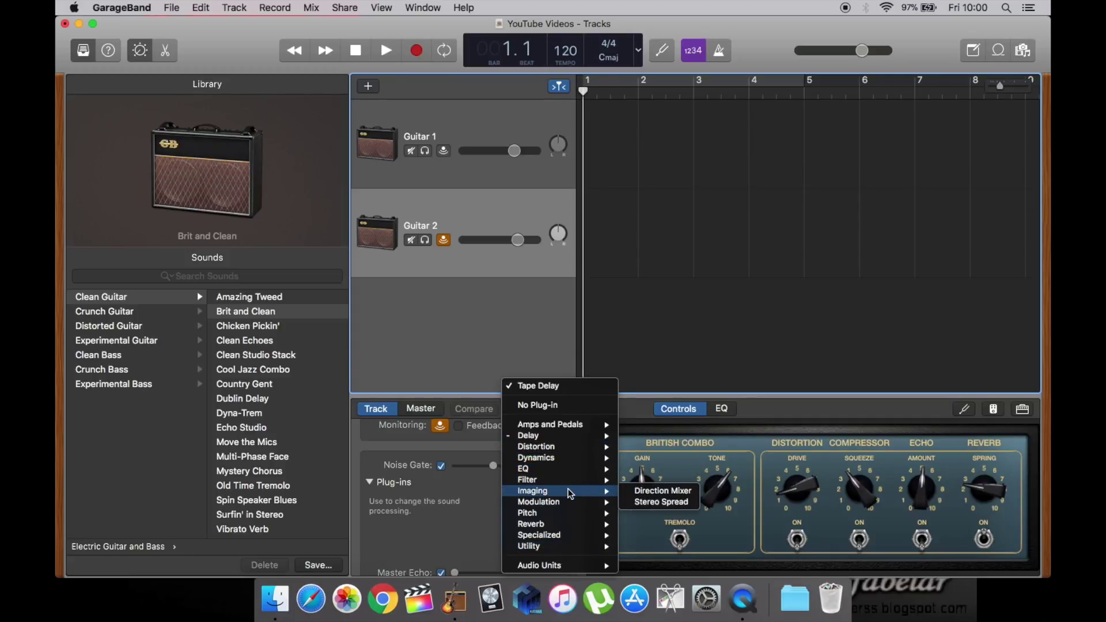
pyautogui.click(462, 527)
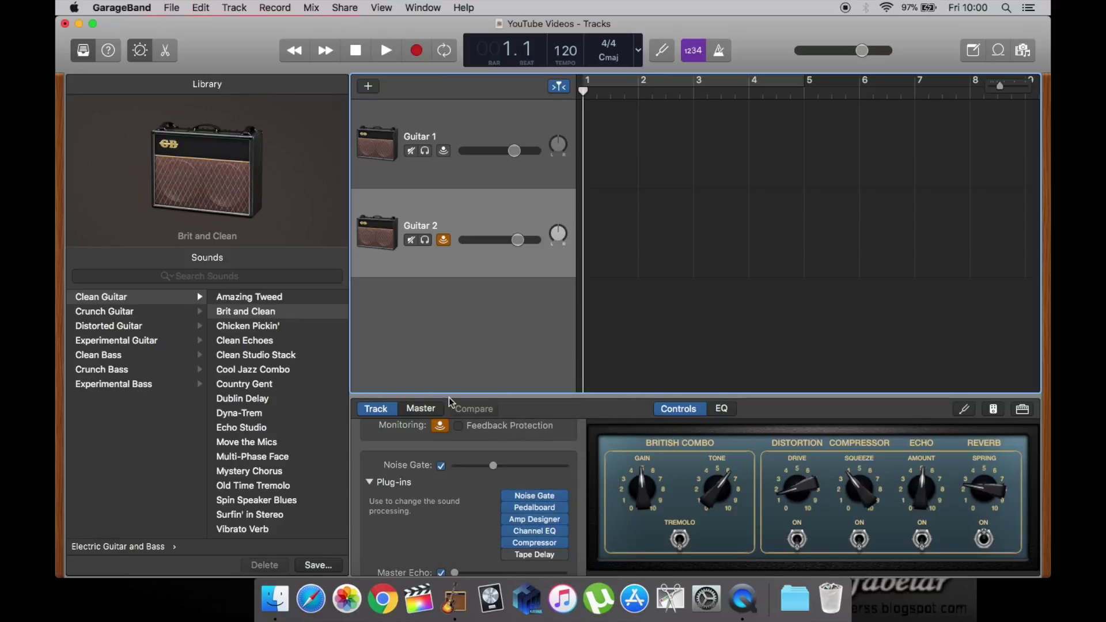
# - Select the Guitar 1 track to show its plug-in settings
pyautogui.click(464, 175)
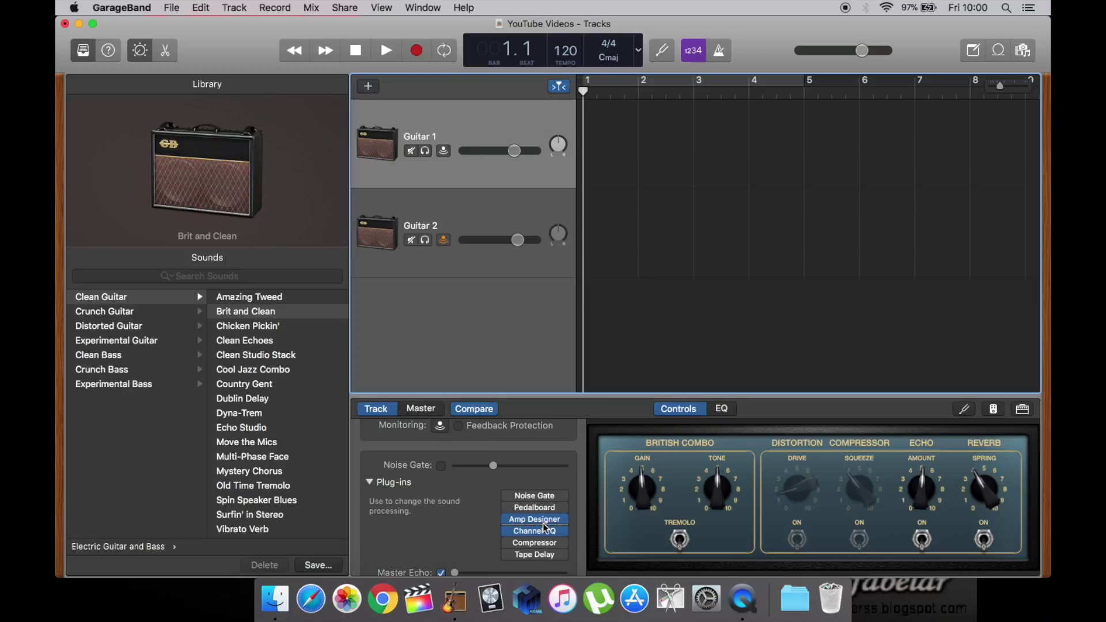
pyautogui.moveTo(511, 499)
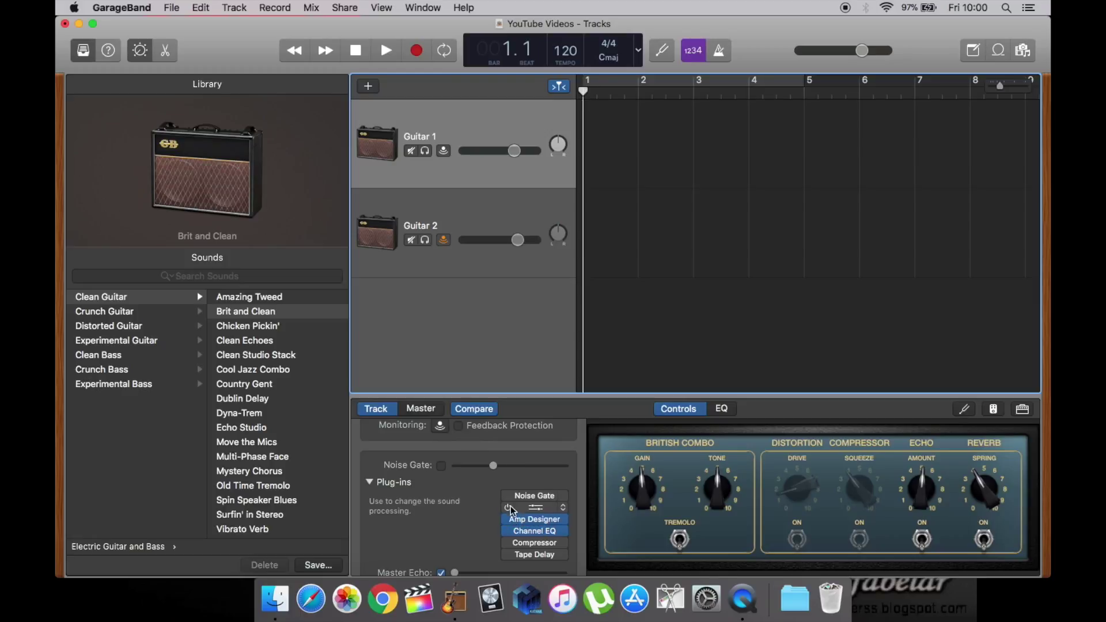
pyautogui.moveTo(514, 520)
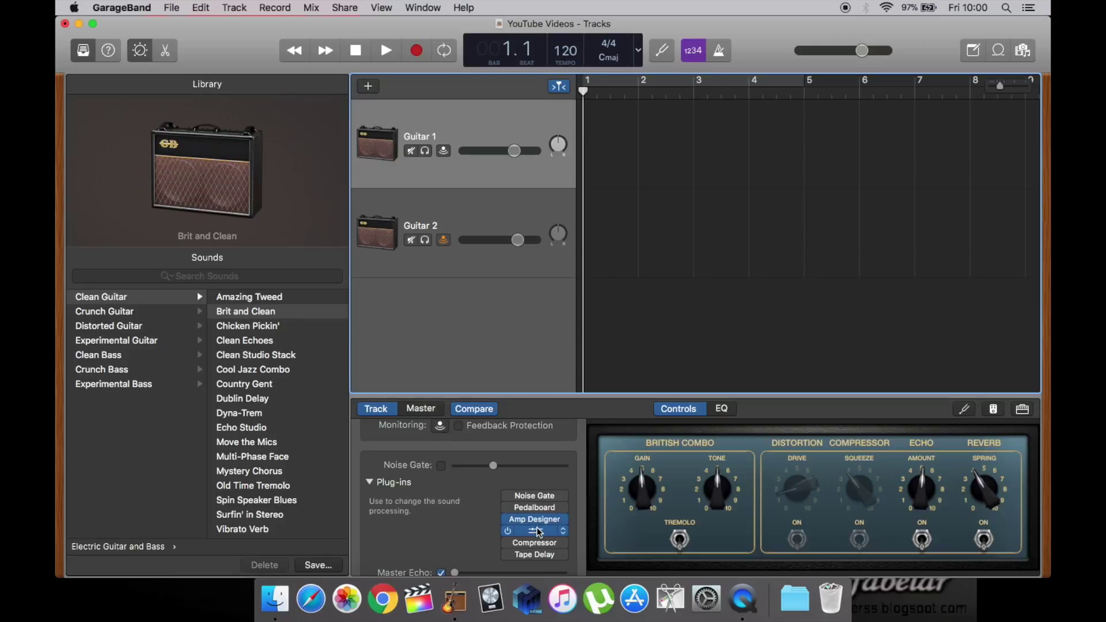
# - In Amp Designer, keep the Dynamic 57 mic, shift it right across the cabinet, then close
pyautogui.click(537, 521)
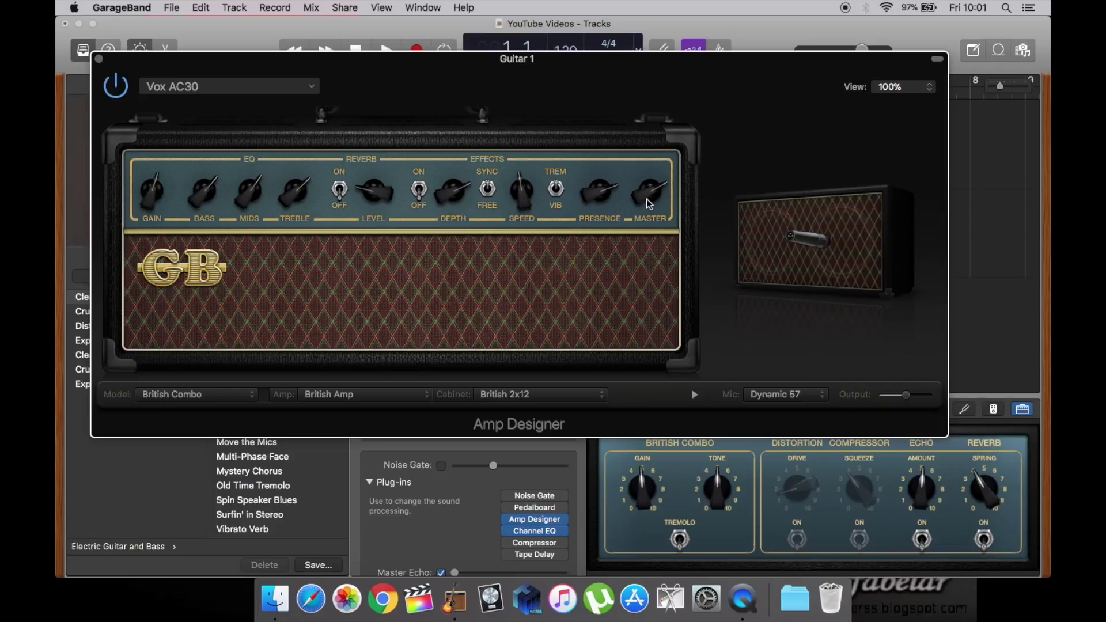
pyautogui.click(772, 404)
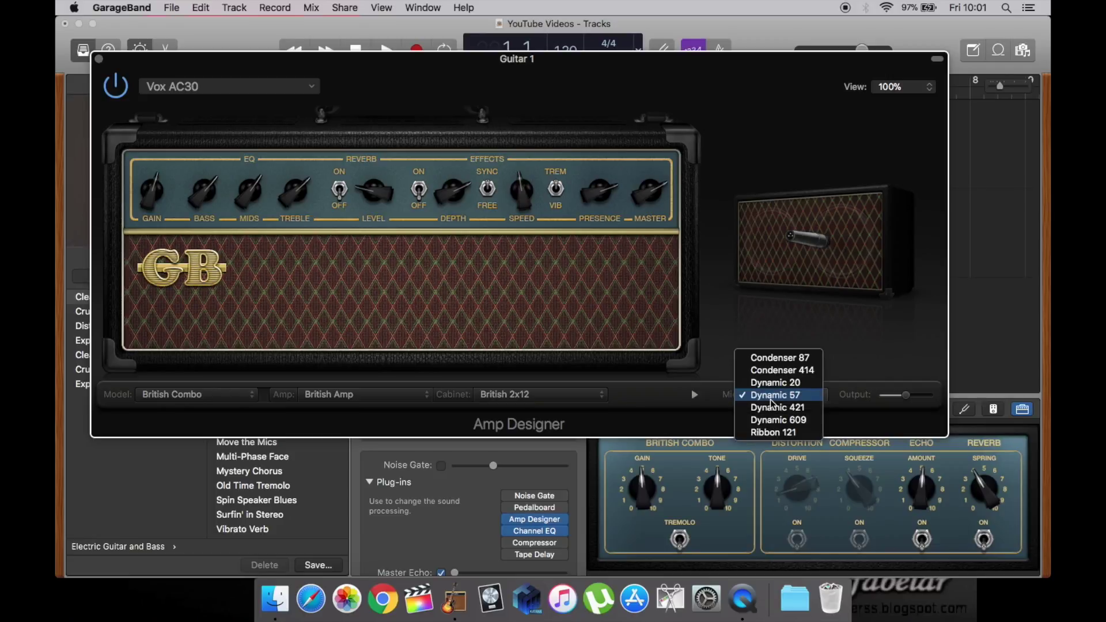
pyautogui.click(772, 397)
pyautogui.moveTo(803, 247)
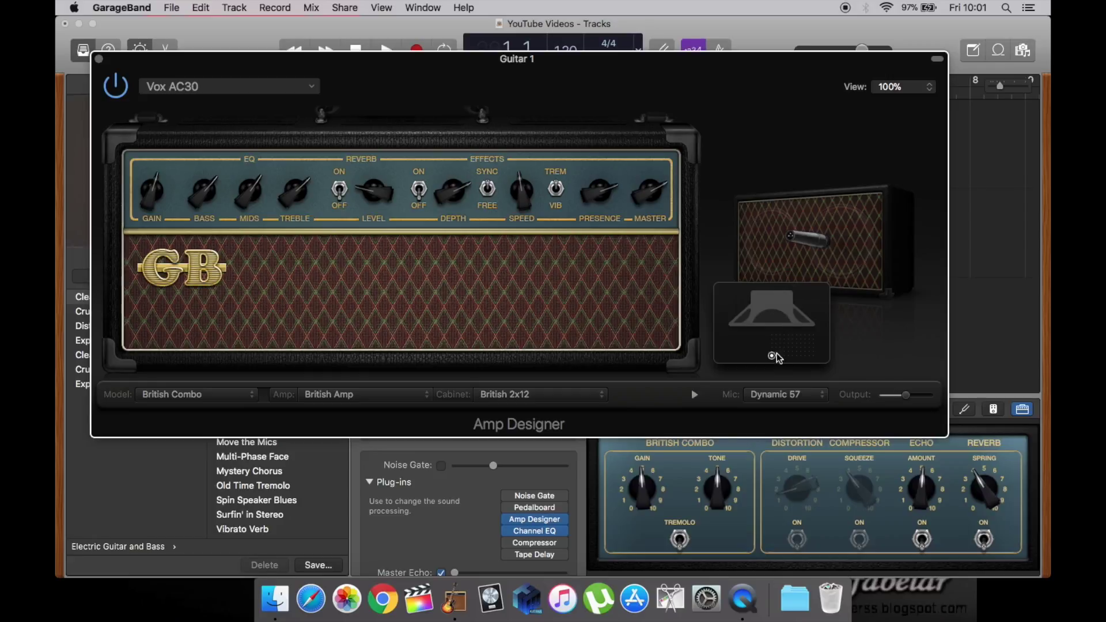
pyautogui.moveTo(772, 357); pyautogui.dragTo(794, 357)
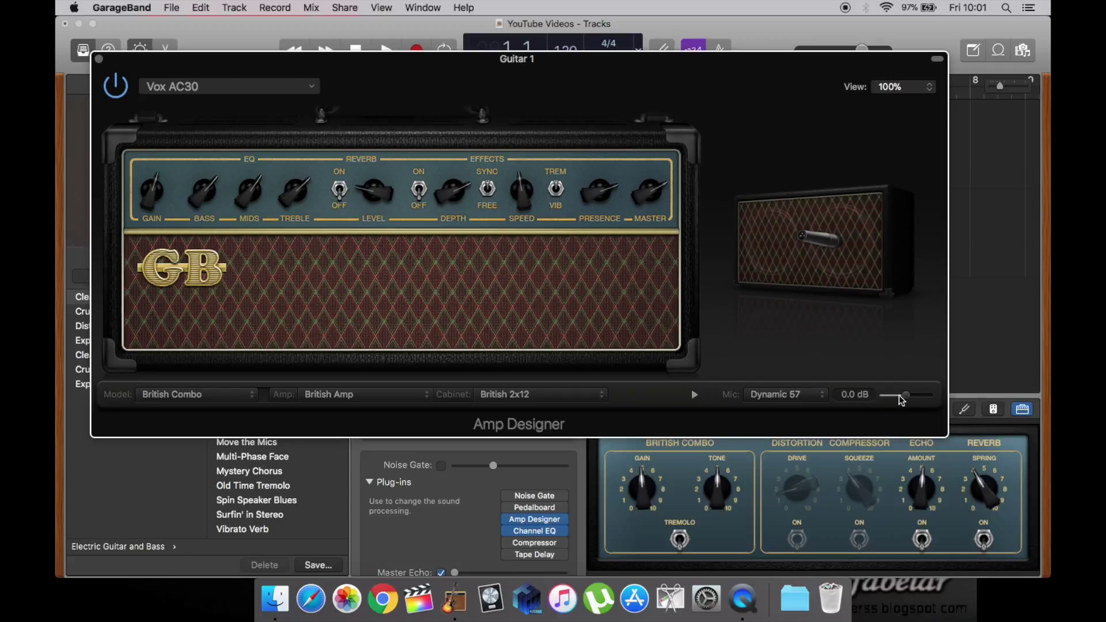
pyautogui.moveTo(874, 329)
pyautogui.click(98, 59)
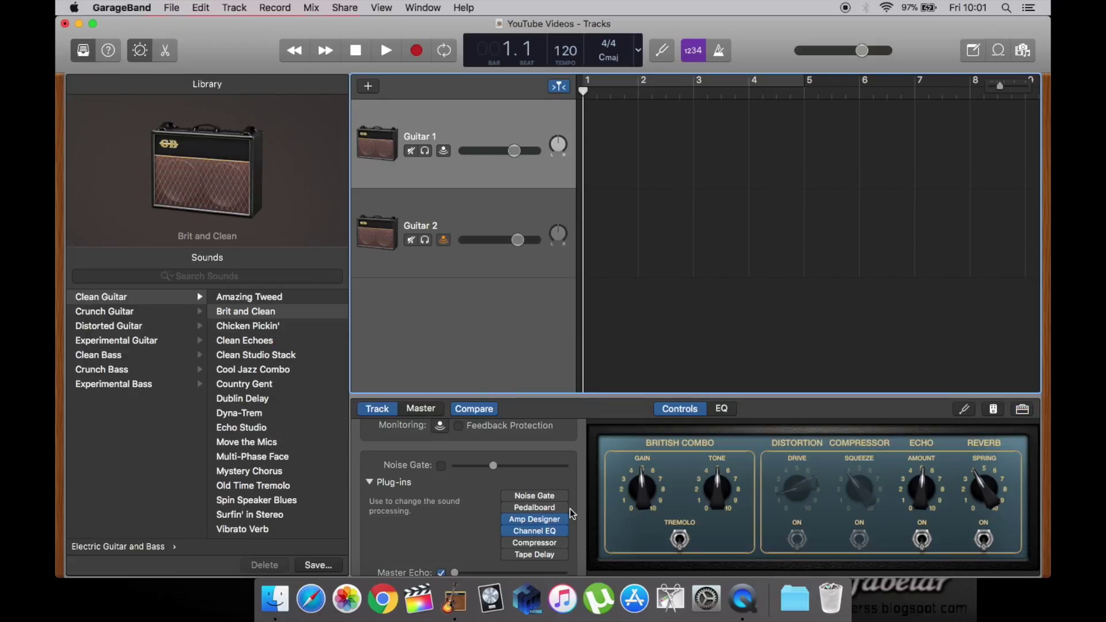
# - Open Guitar 1's Channel EQ, toggle the low-cut band off and on, inspect it, and close
pyautogui.moveTo(546, 504)
pyautogui.click(537, 532)
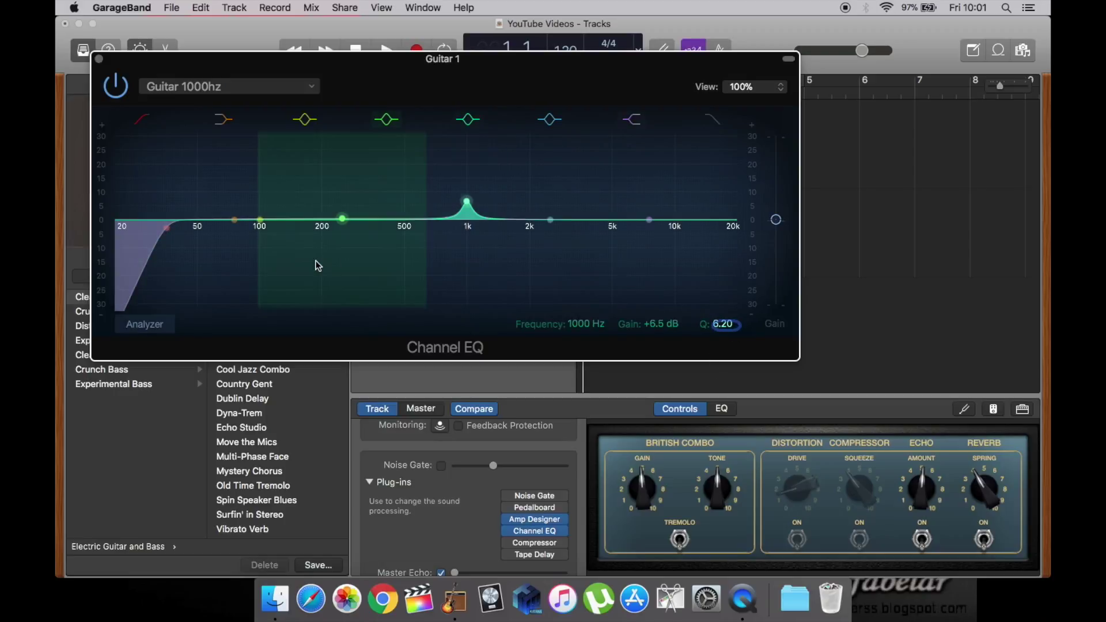
pyautogui.click(142, 123)
pyautogui.click(142, 123)
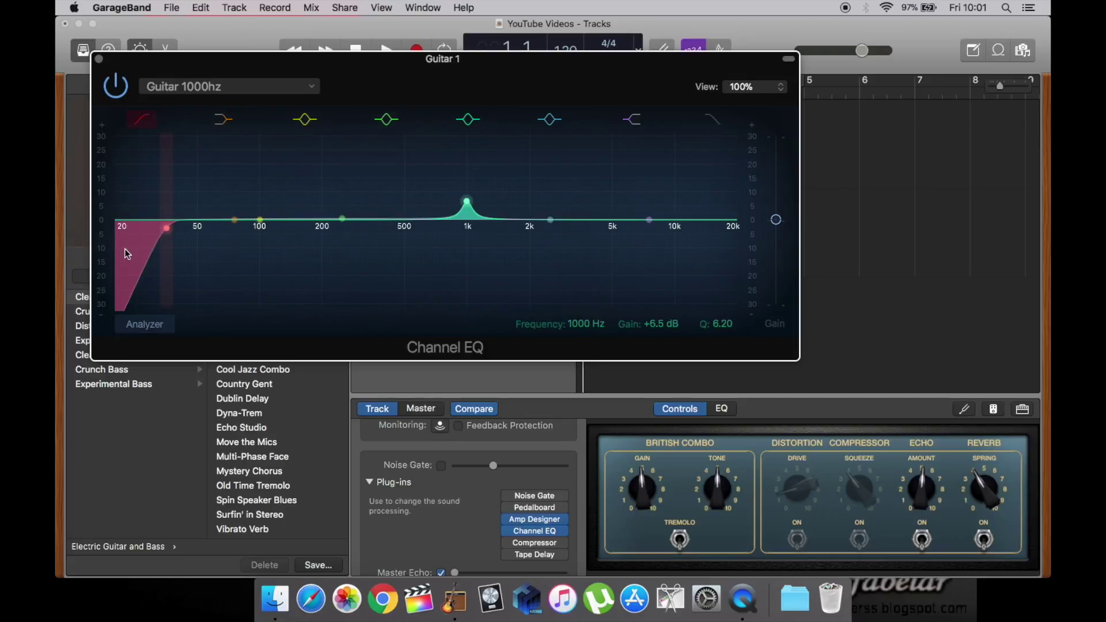
pyautogui.click(155, 243)
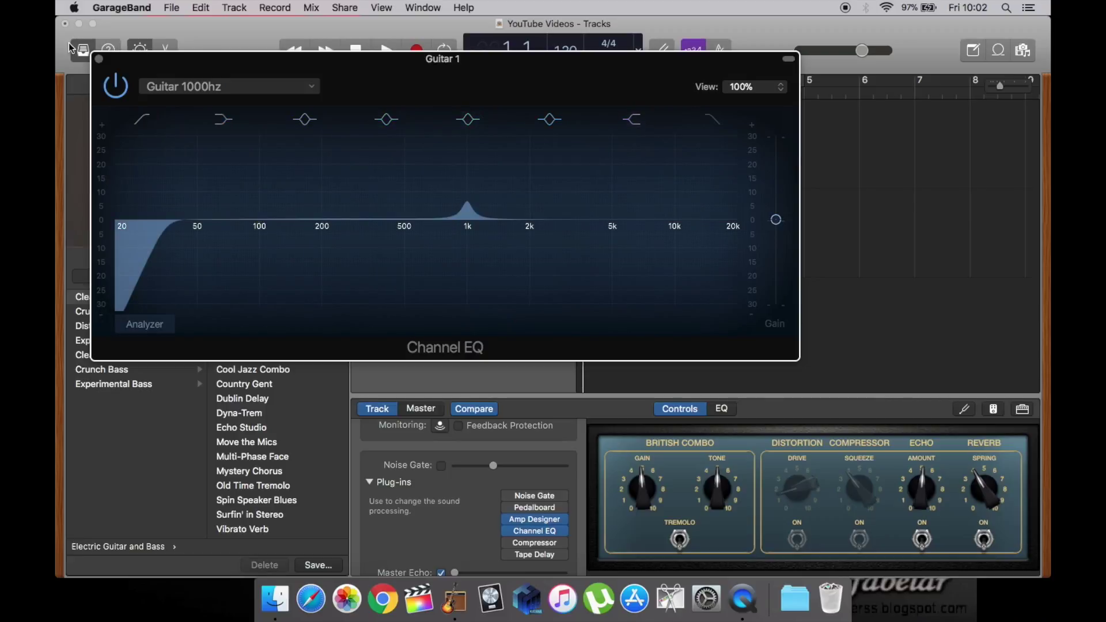
pyautogui.click(97, 57)
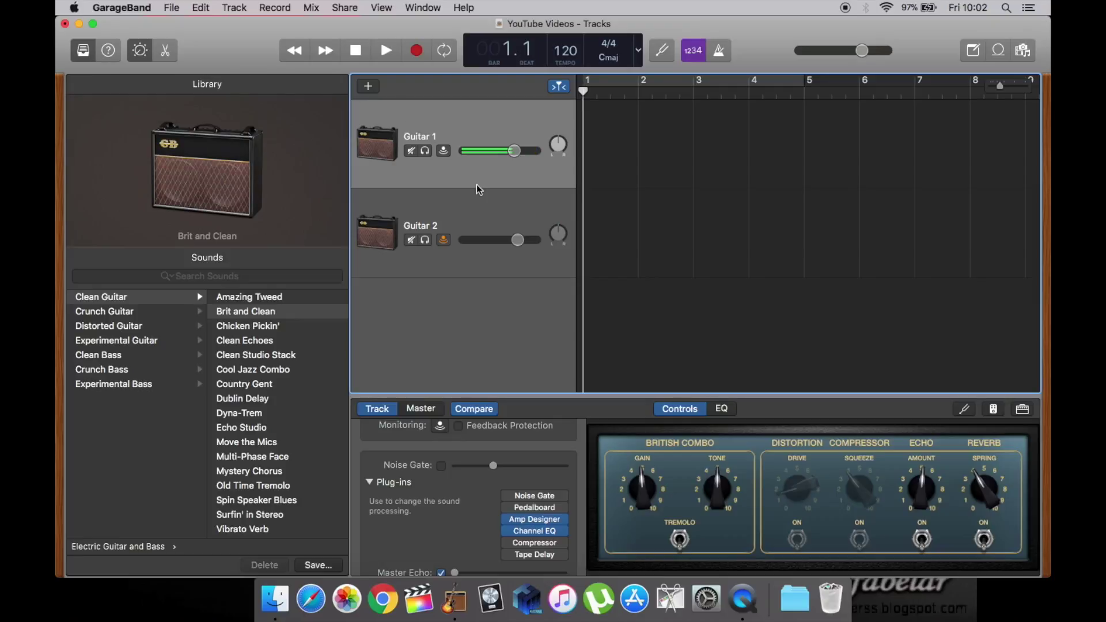
# - Enable monitoring on Guitar 1, disable it on Guitar 2, and lower Guitar 1 to -2.4 dB
pyautogui.click(444, 151)
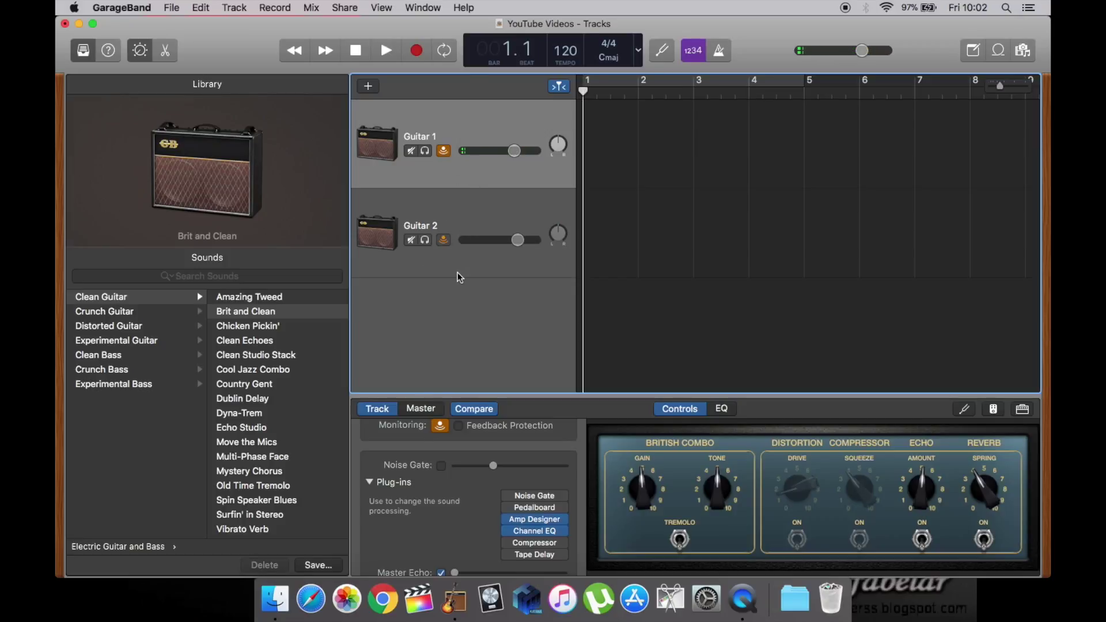
pyautogui.click(447, 247)
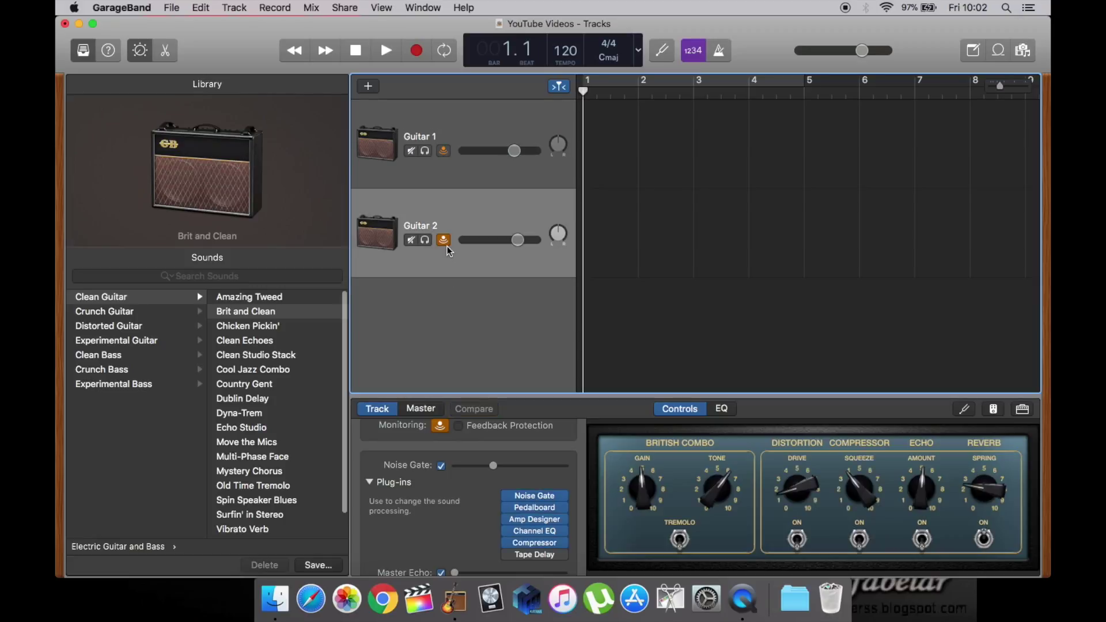
pyautogui.click(445, 244)
pyautogui.click(475, 129)
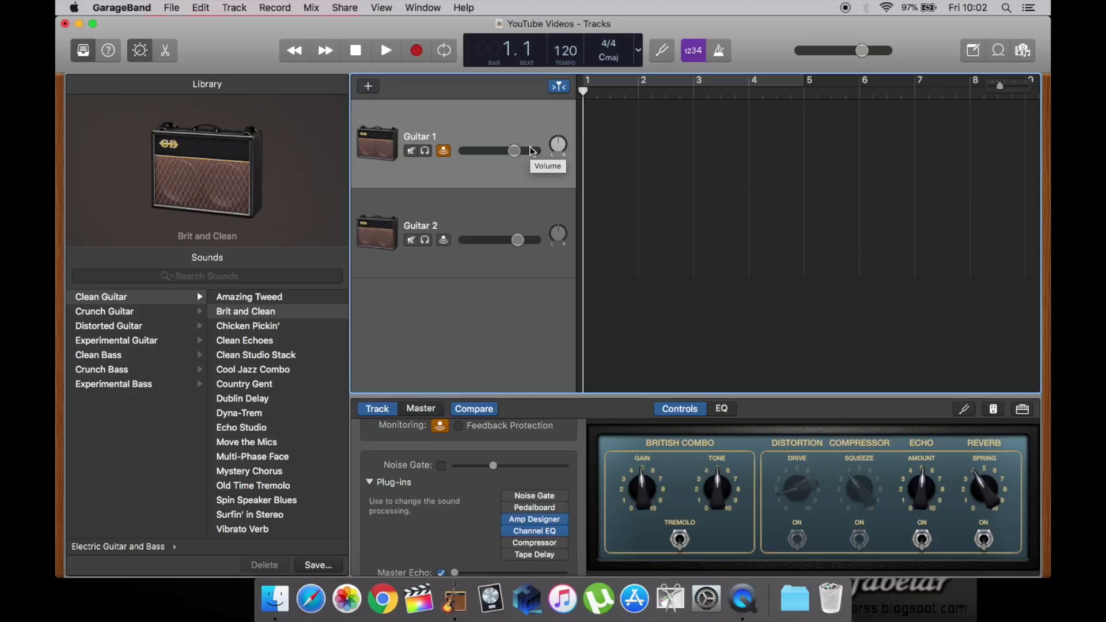
pyautogui.moveTo(515, 151); pyautogui.dragTo(510, 151)
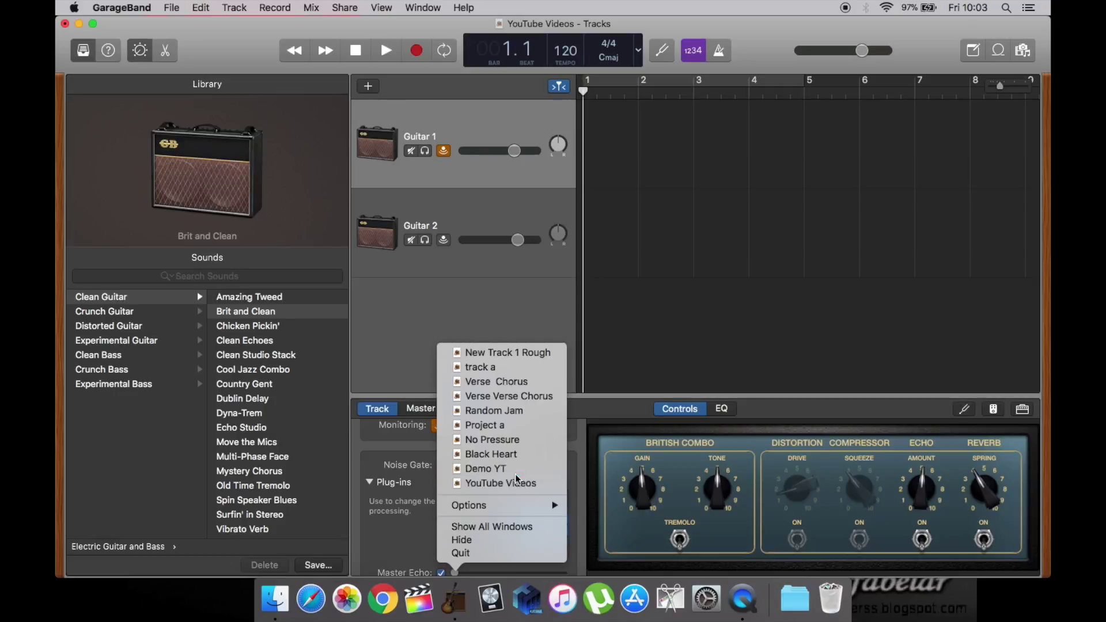
# - Open Demo YT from recent projects, discarding unsaved changes to YouTube Videos
pyautogui.click(518, 482)
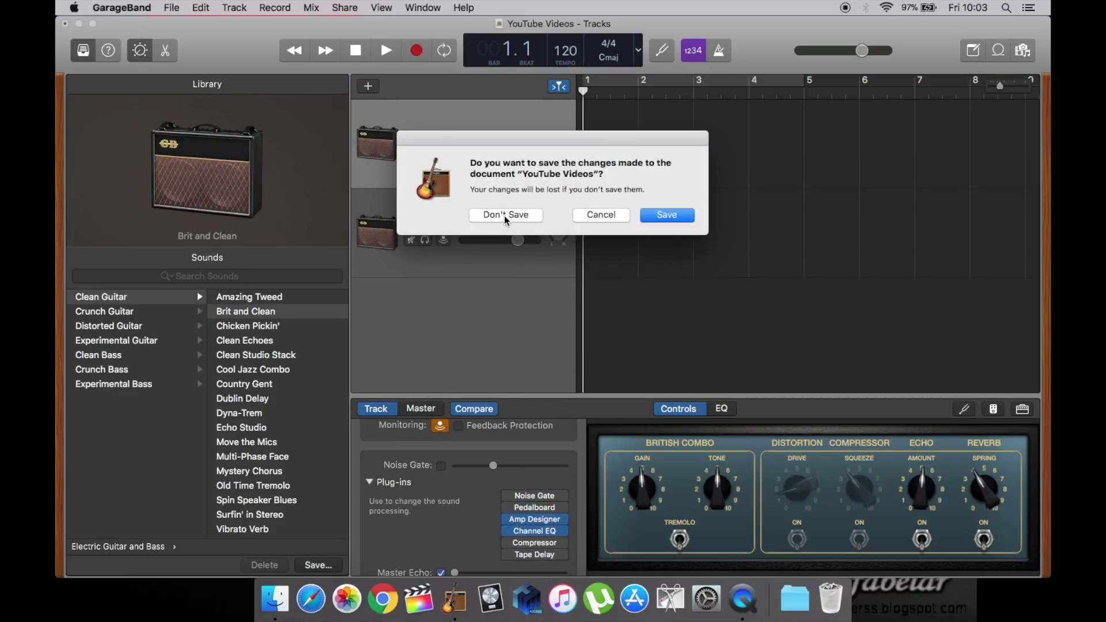
pyautogui.click(505, 216)
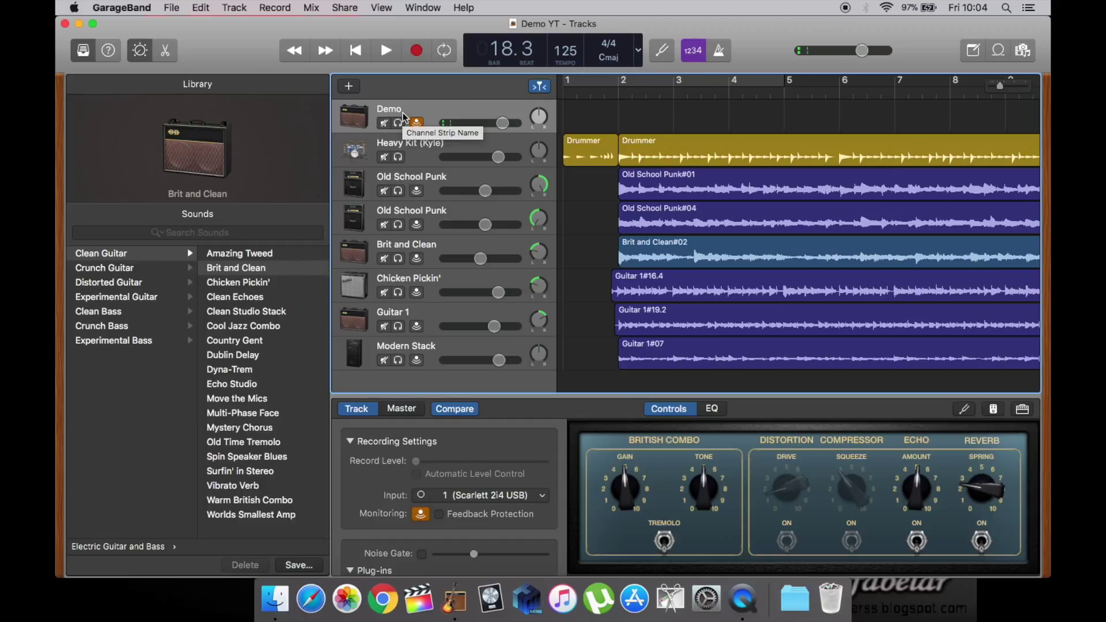
pyautogui.click(421, 151)
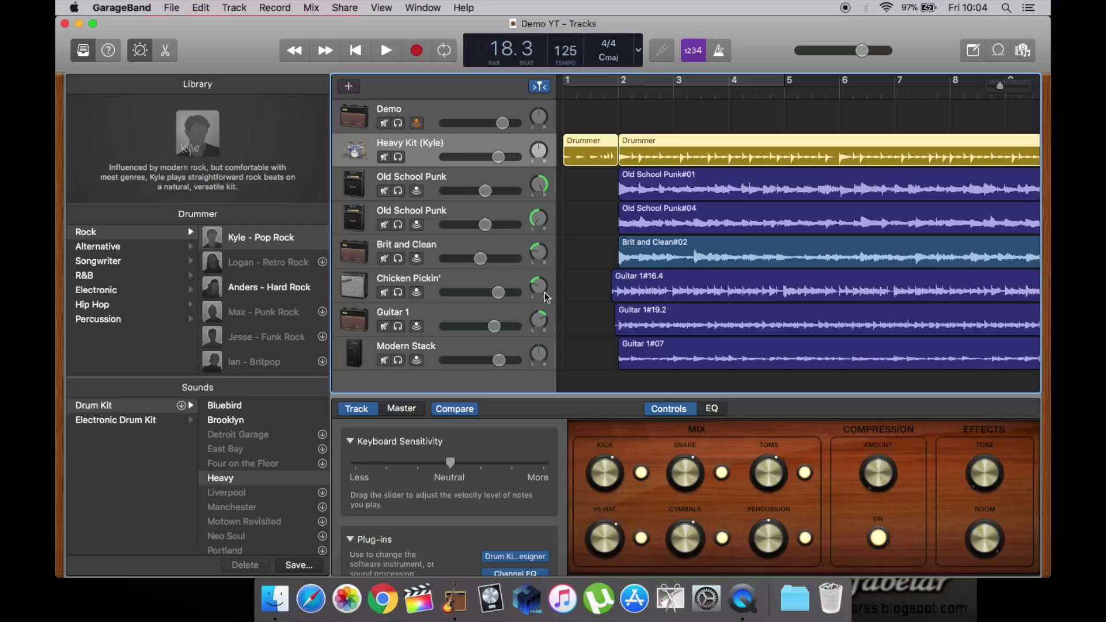
pyautogui.click(376, 48)
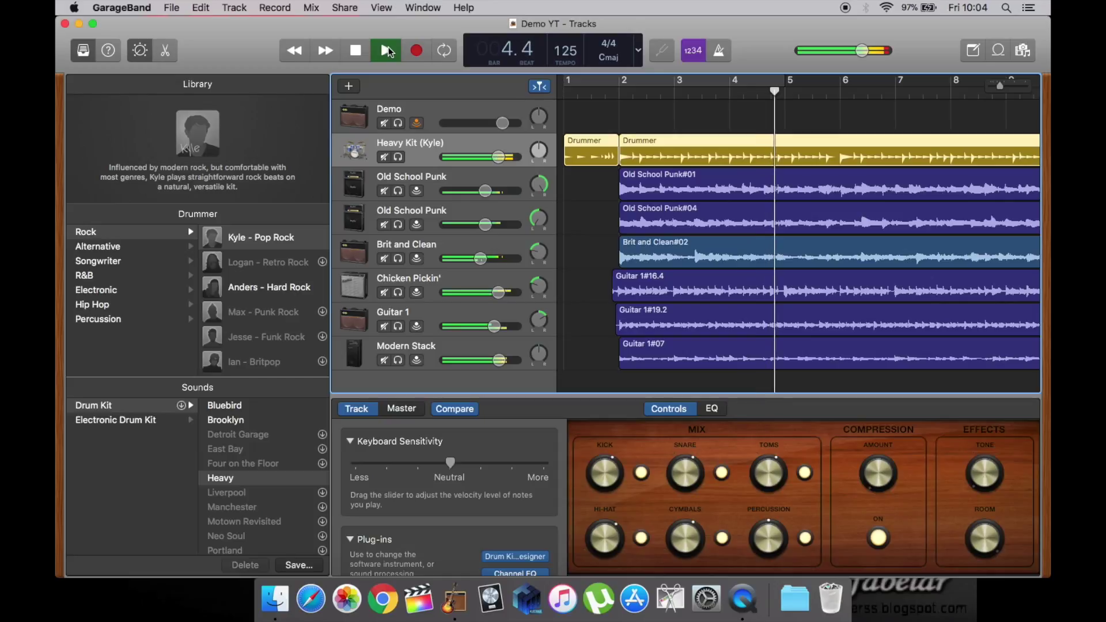
pyautogui.click(356, 51)
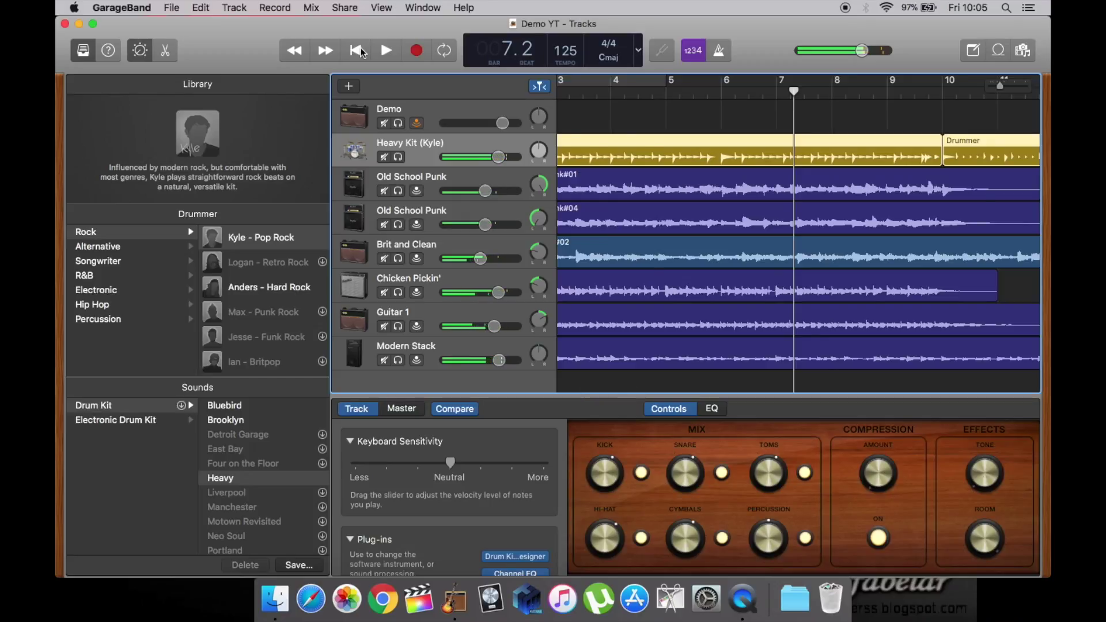
pyautogui.click(357, 51)
pyautogui.click(450, 112)
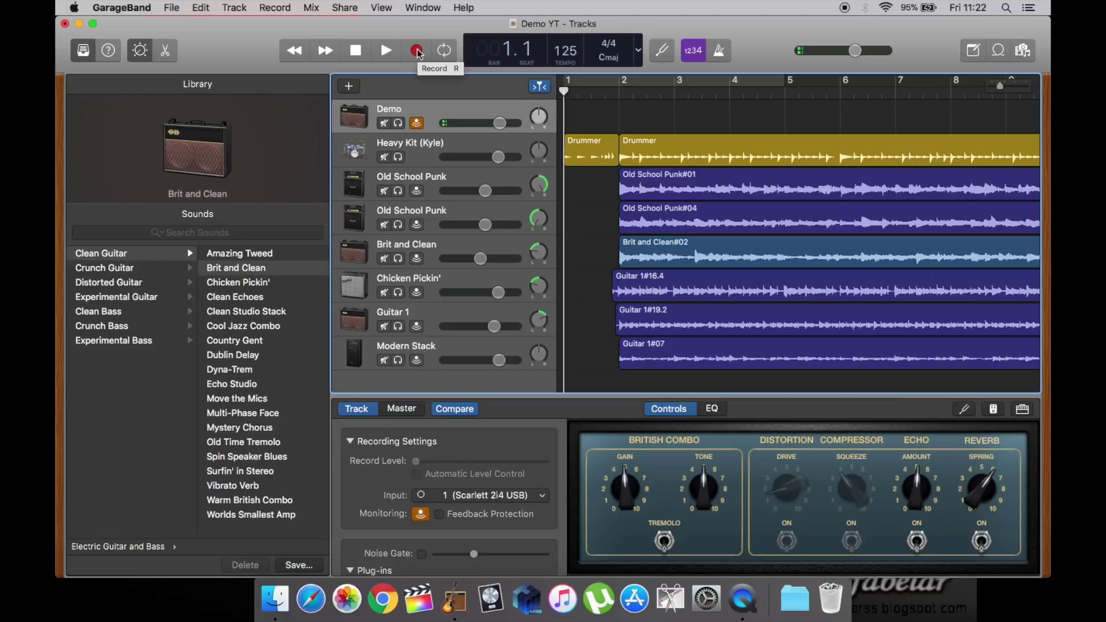
# - Record a new take on the Demo track, then stop recording
pyautogui.click(418, 51)
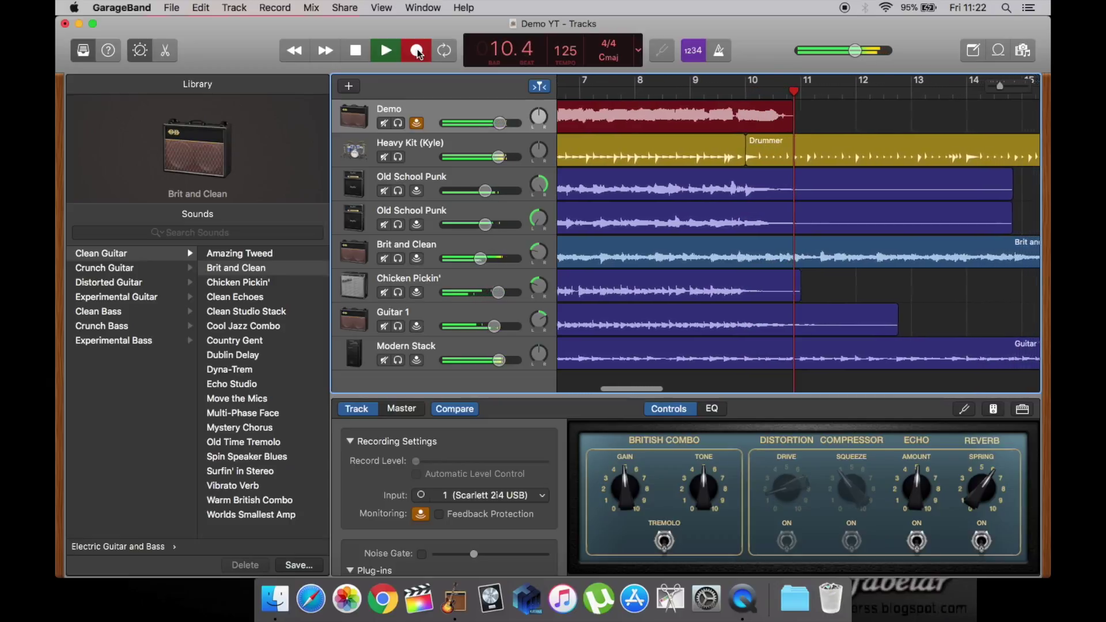
pyautogui.click(356, 50)
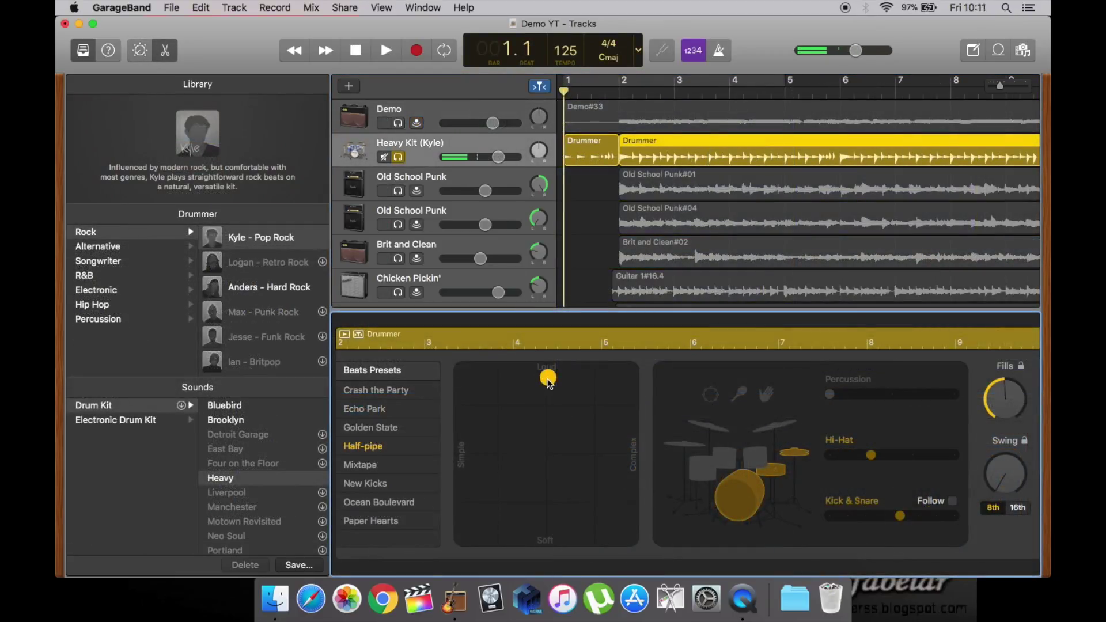
# - Delete the long Drummer region after bar 2, extend the intro region to bar 11, and rewind
pyautogui.click(638, 162)
pyautogui.press('Delete')
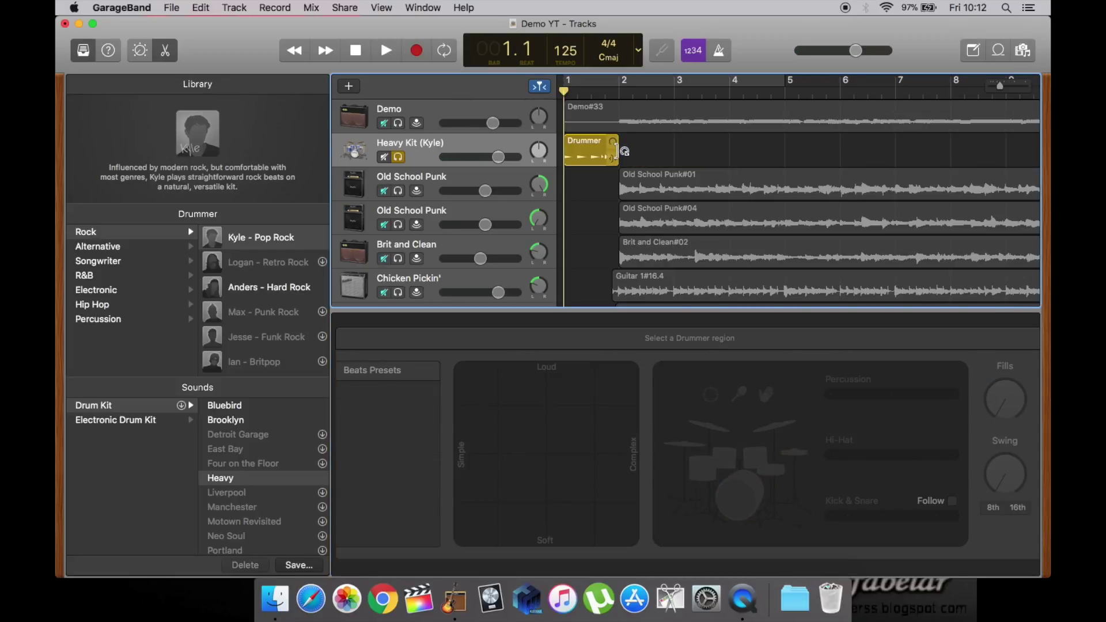
pyautogui.moveTo(613, 152); pyautogui.dragTo(1048, 153)
pyautogui.click(362, 53)
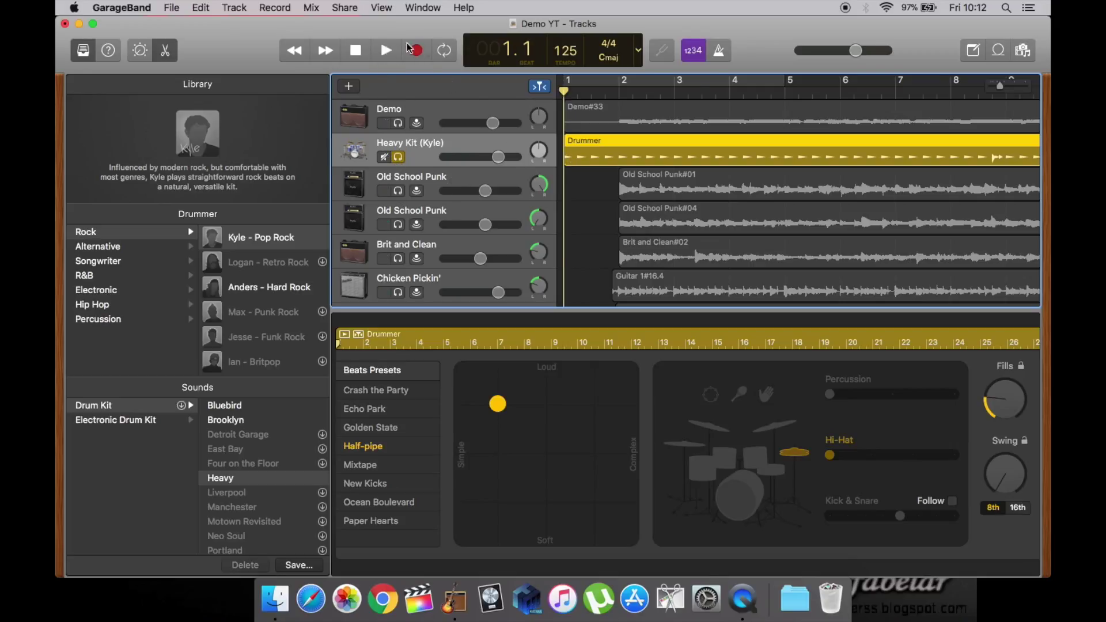
# - While playing, add kick and snare to Heavy Kit and move the beat toward loud, medium complexity
pyautogui.click(379, 47)
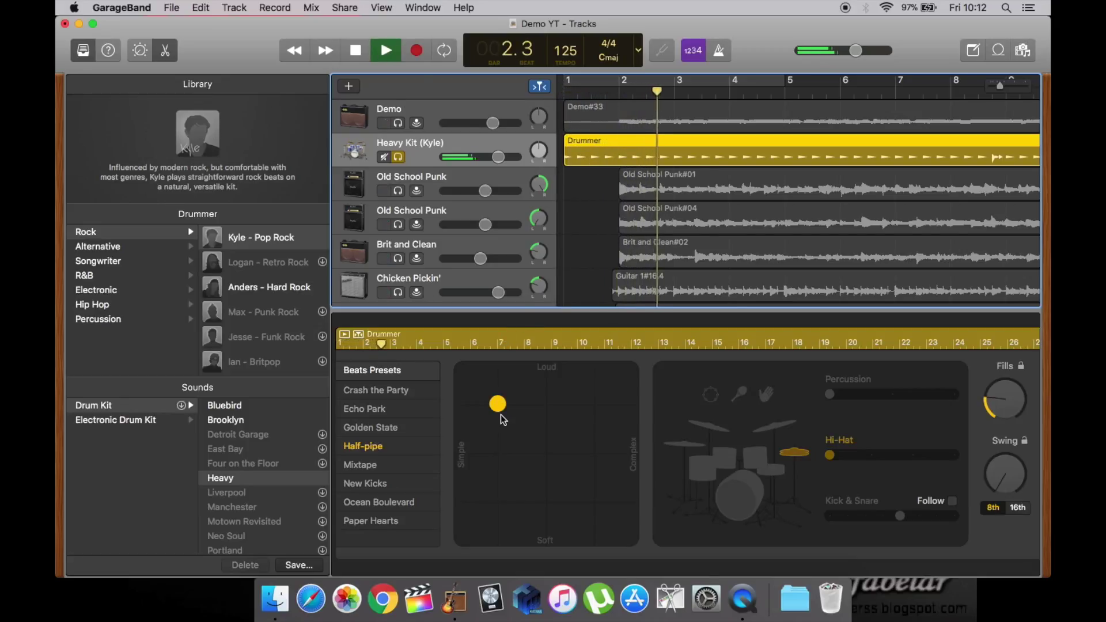
pyautogui.click(762, 487)
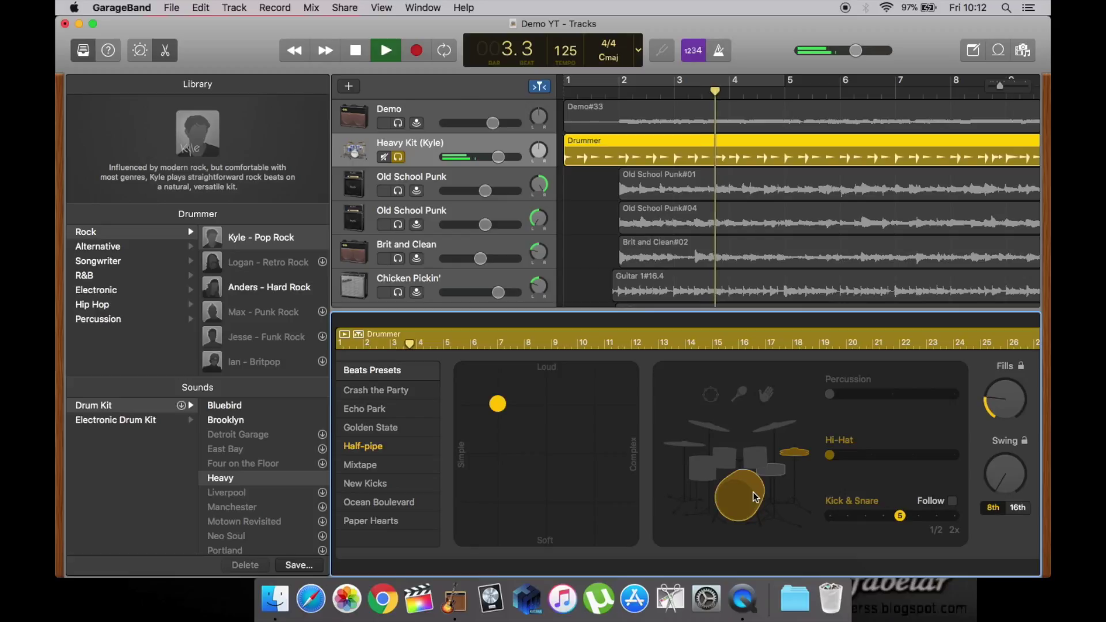
pyautogui.click(774, 472)
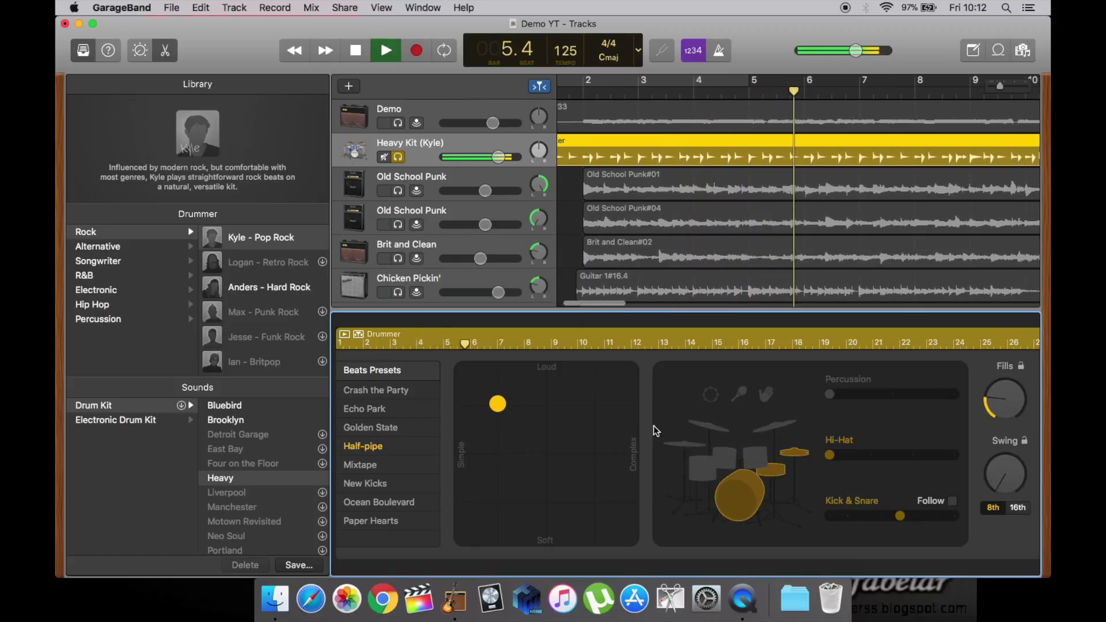
pyautogui.moveTo(544, 399); pyautogui.dragTo(461, 438)
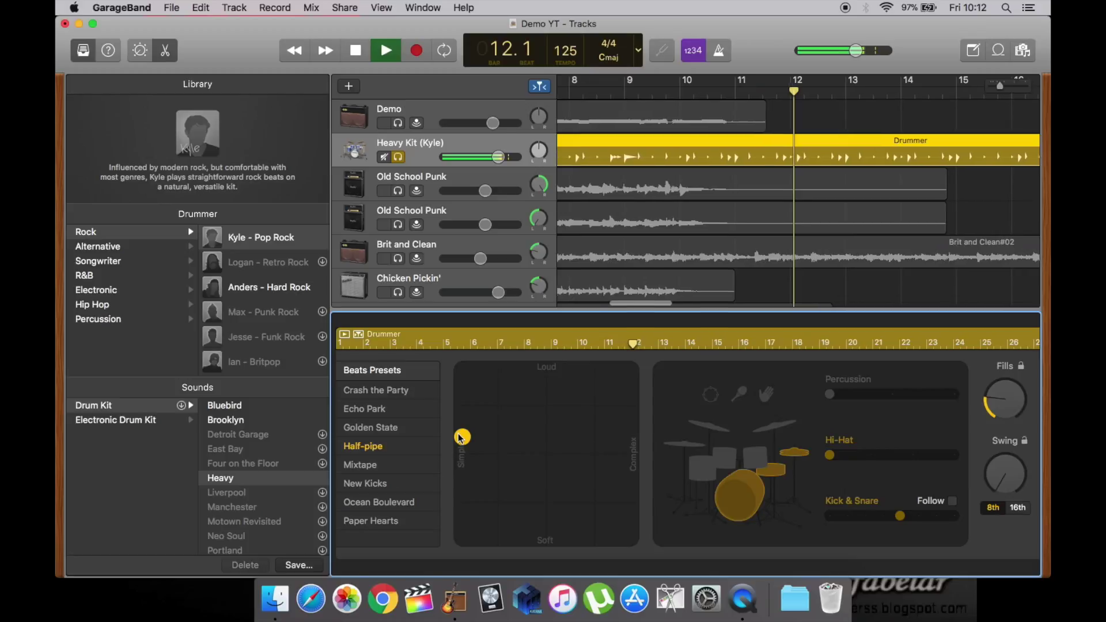
pyautogui.moveTo(461, 438); pyautogui.dragTo(612, 447)
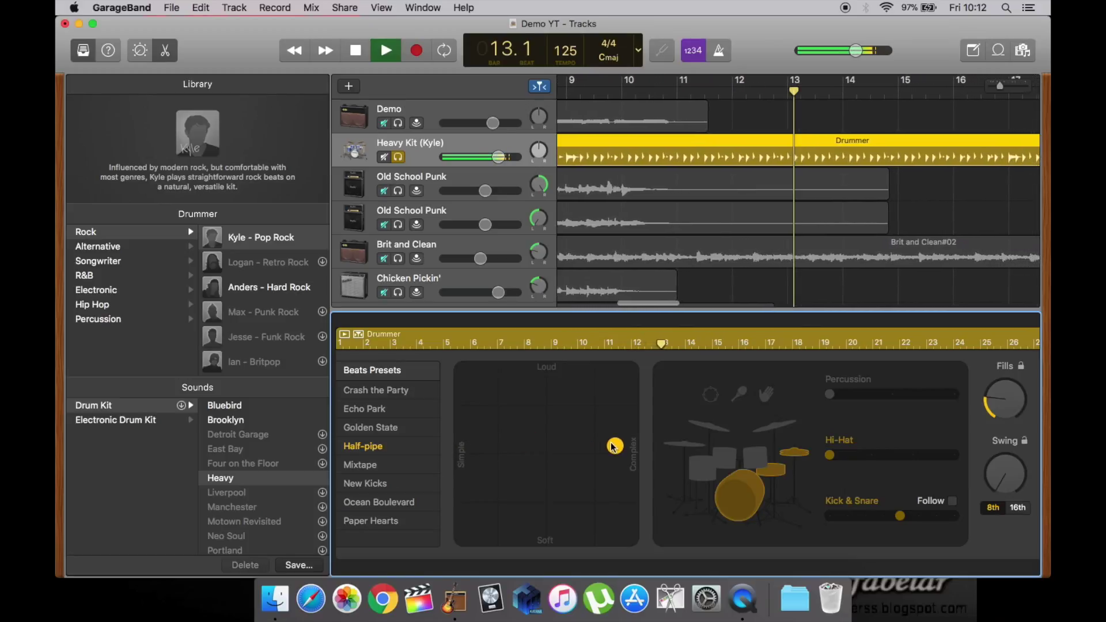
pyautogui.moveTo(613, 447); pyautogui.dragTo(592, 386)
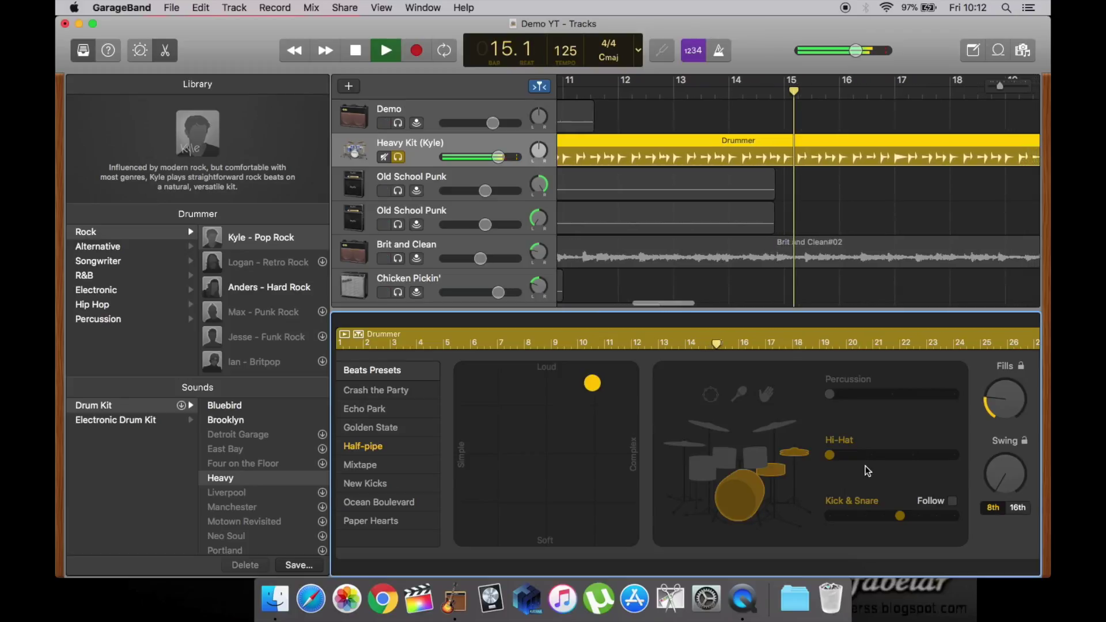
# - Max out the hi-hat, lower kick and snare, and raise the fills near maximum
pyautogui.click(878, 456)
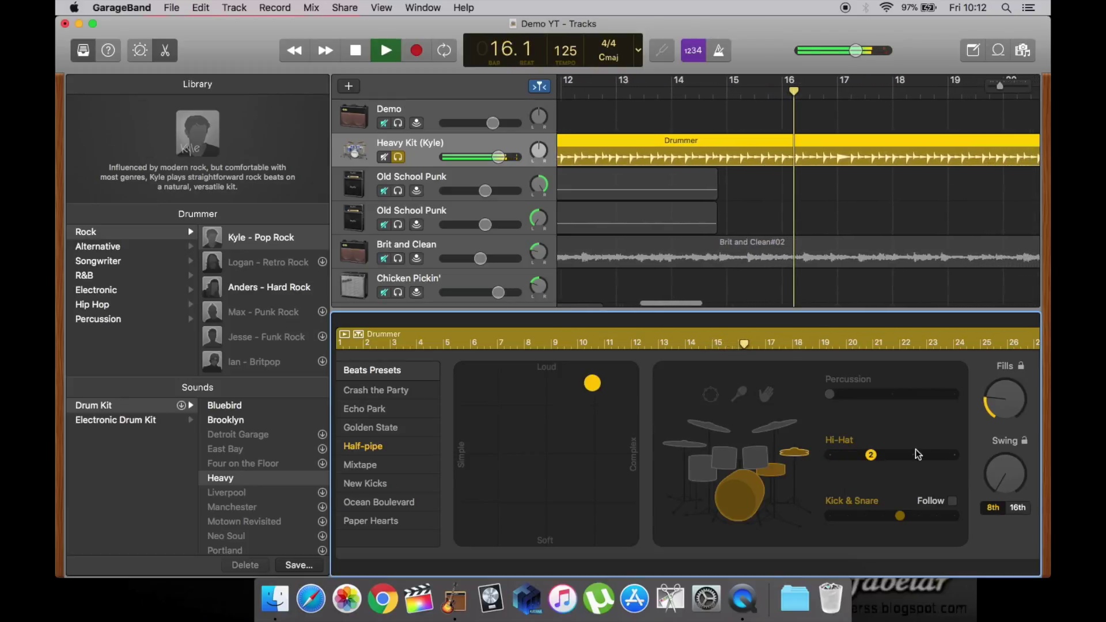
pyautogui.click(954, 455)
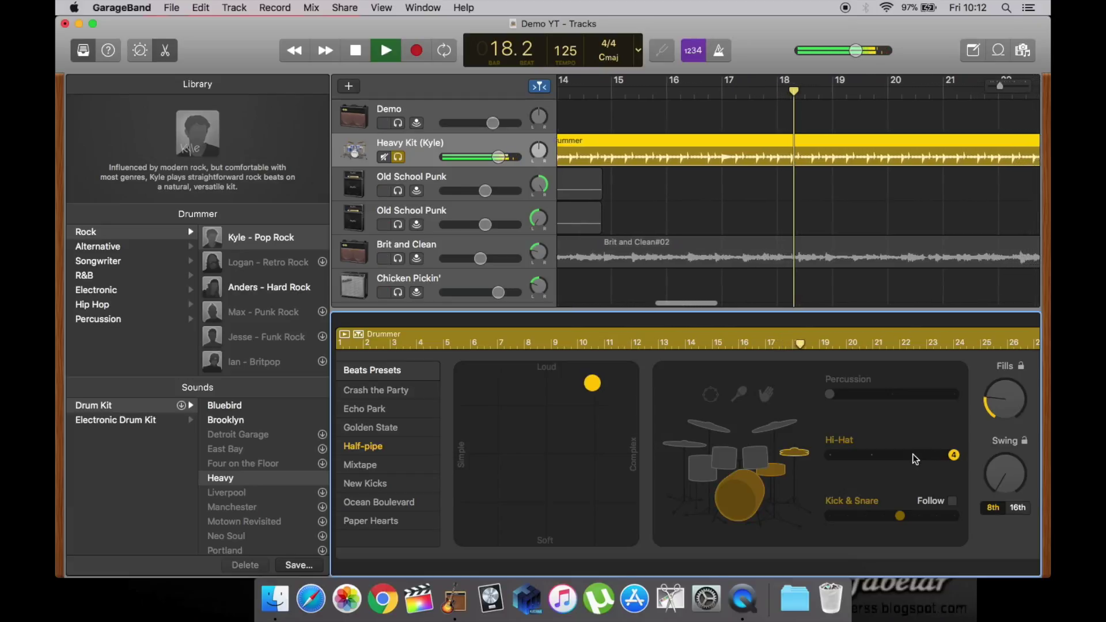
pyautogui.click(864, 516)
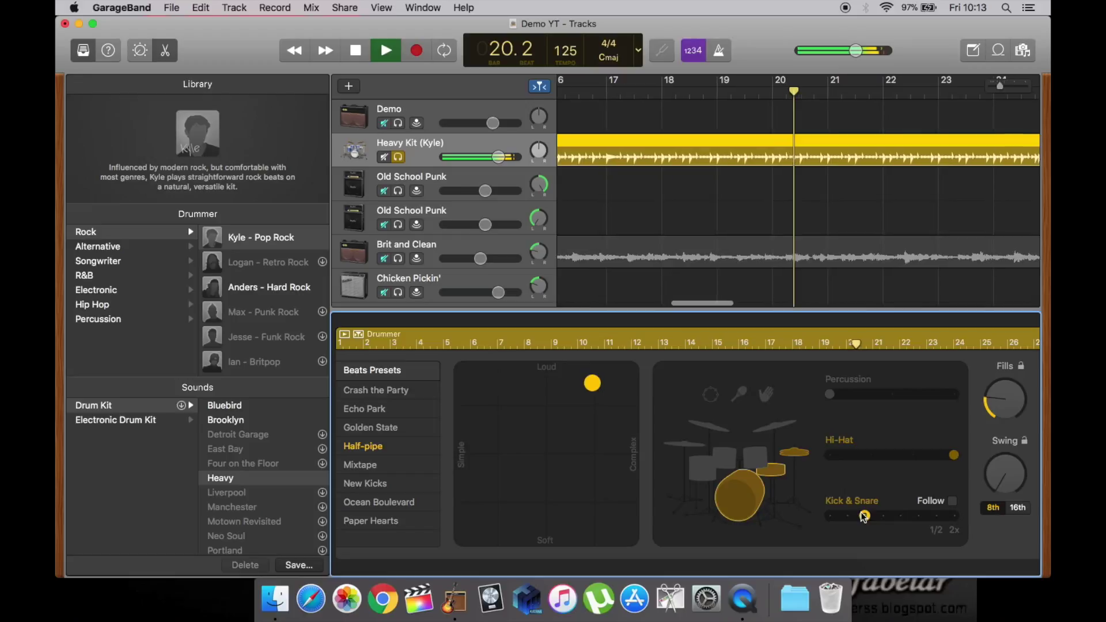
pyautogui.moveTo(1002, 386); pyautogui.dragTo(1003, 366)
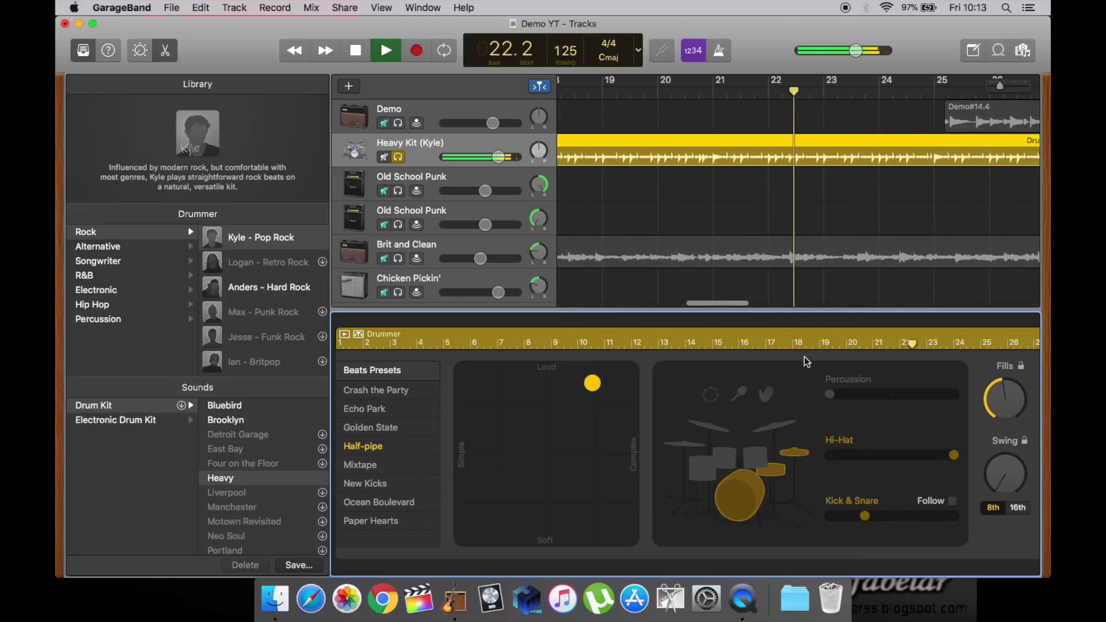
# - Add tambourine at percussion level 2, stop playback and move the playhead to bar 2
pyautogui.click(711, 396)
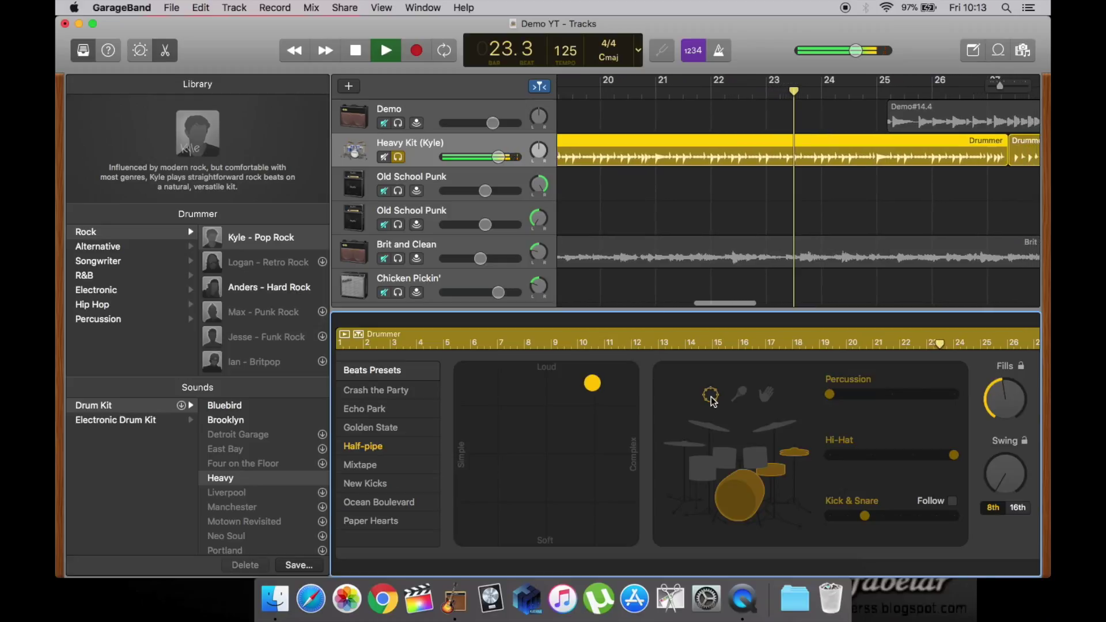
pyautogui.moveTo(879, 397); pyautogui.dragTo(888, 400)
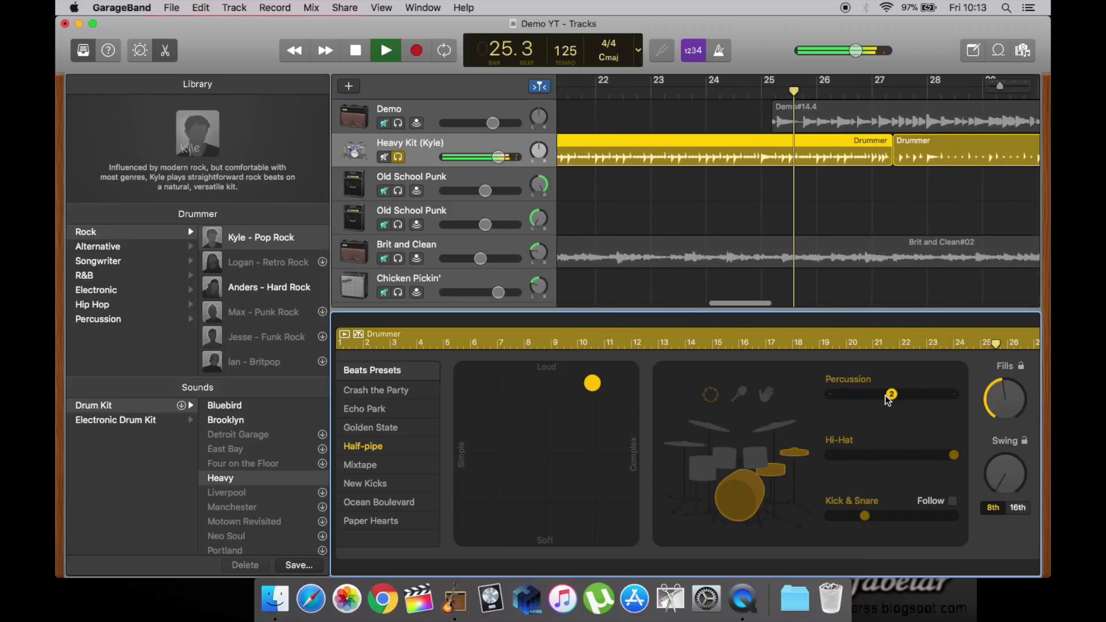
pyautogui.click(356, 52)
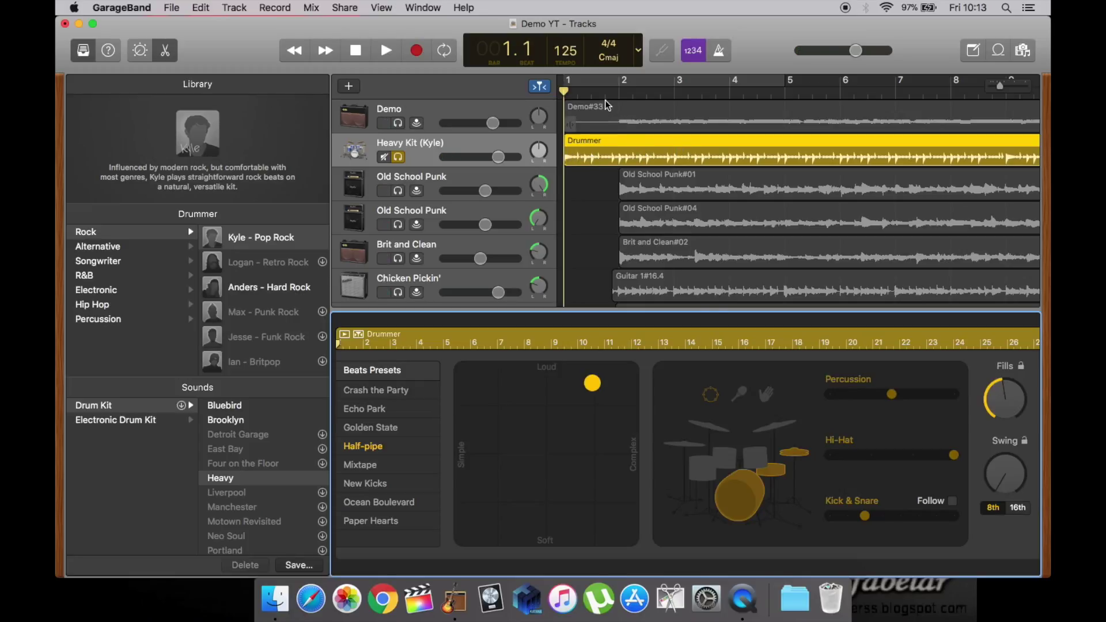
pyautogui.moveTo(605, 87); pyautogui.dragTo(728, 95)
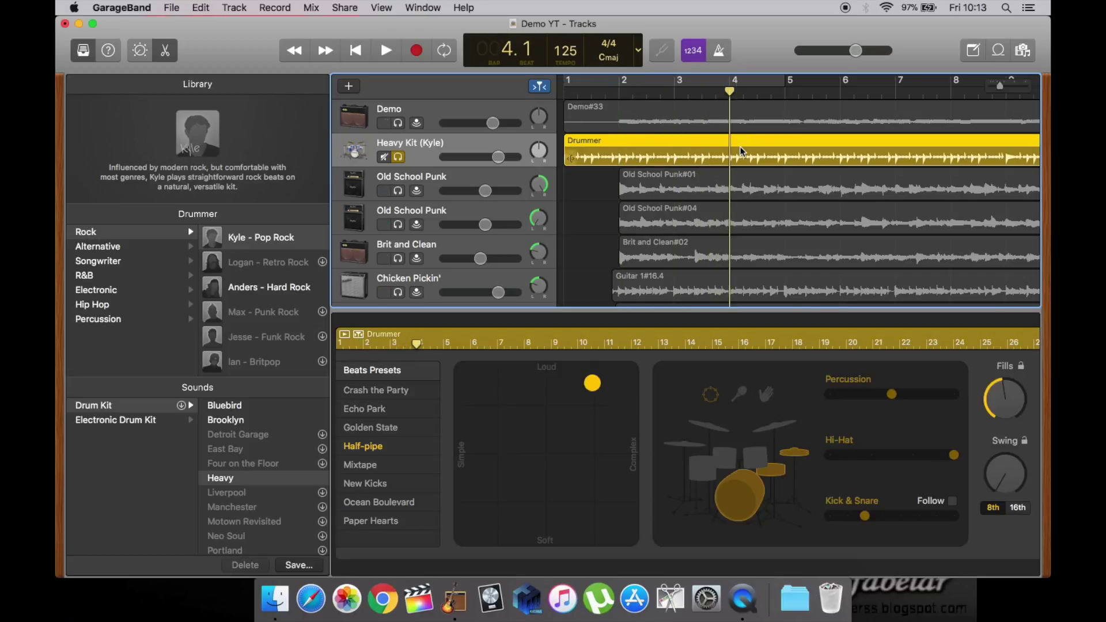
# - Split the Drummer region at bar 4 and make the intro part simple with only hi-hat
pyautogui.press('super+t')
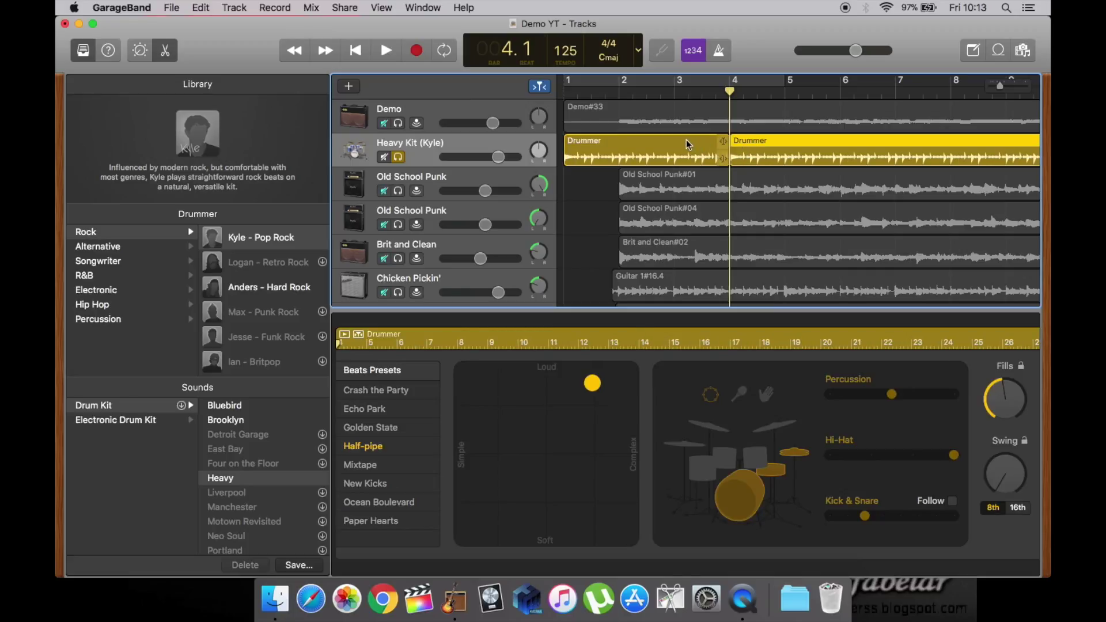
pyautogui.click(684, 145)
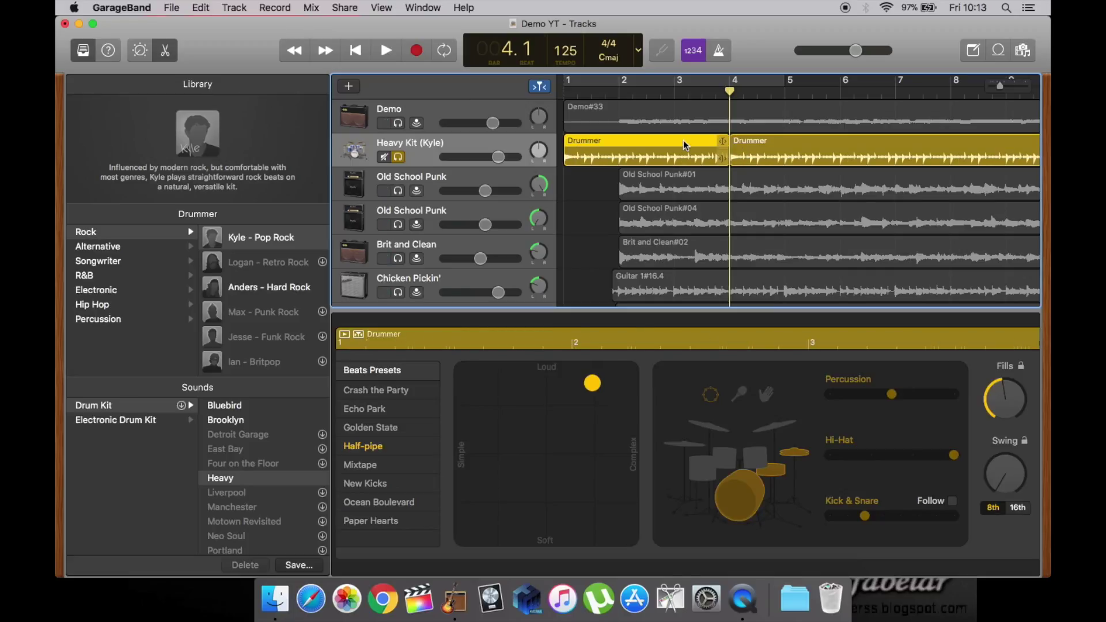
pyautogui.click(599, 388)
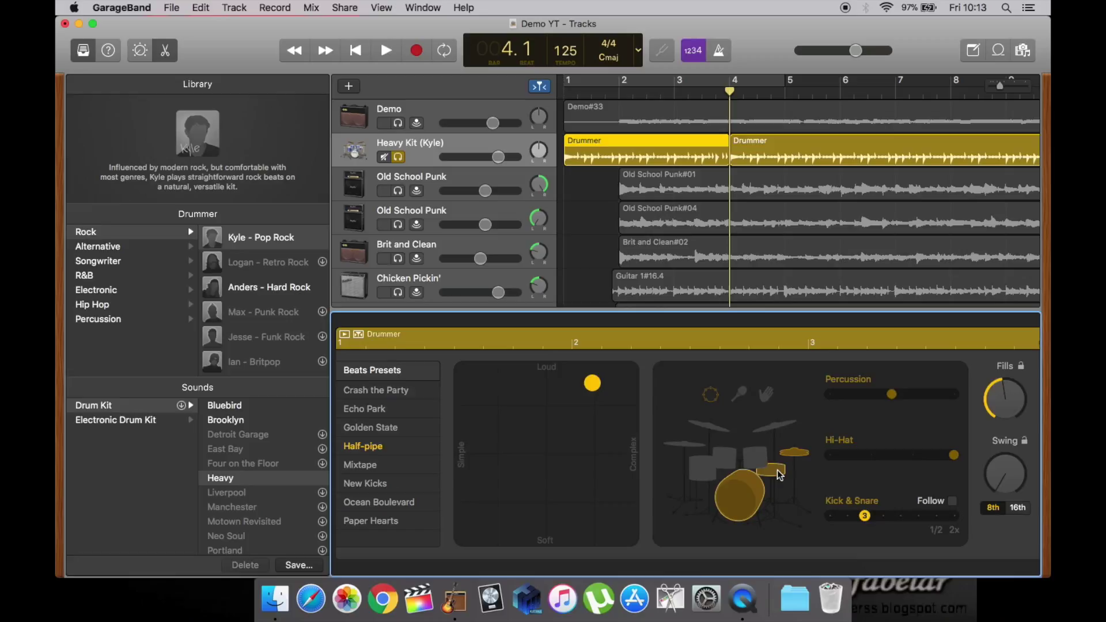
pyautogui.moveTo(902, 396)
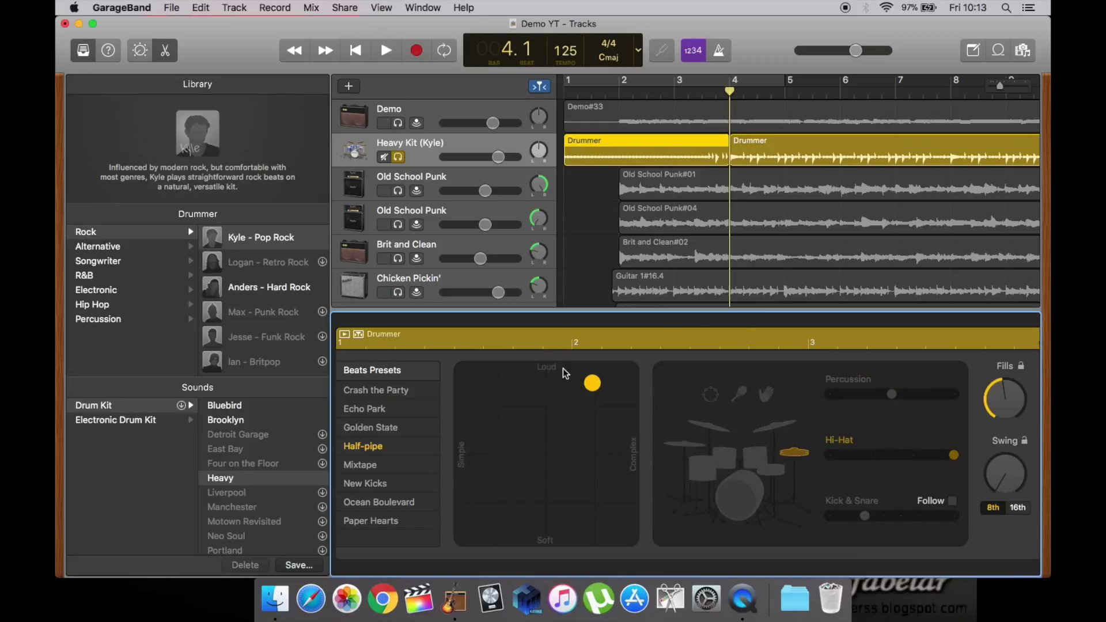
pyautogui.moveTo(592, 388); pyautogui.dragTo(450, 459)
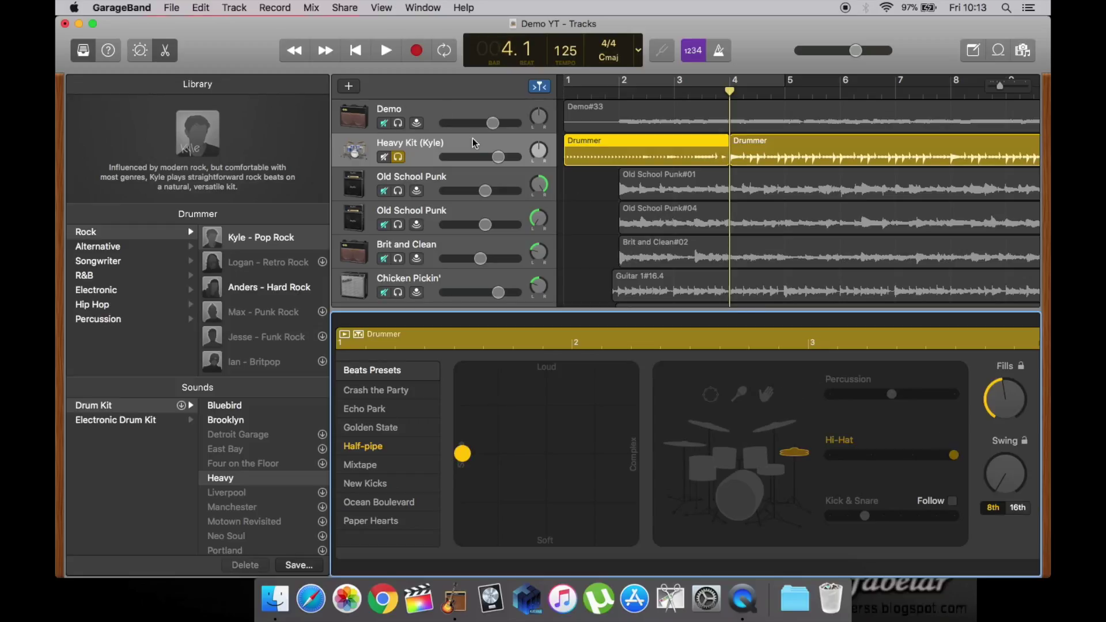
# - Play the new hi-hat intro from the start of the song, then stop
pyautogui.click(358, 50)
pyautogui.click(393, 54)
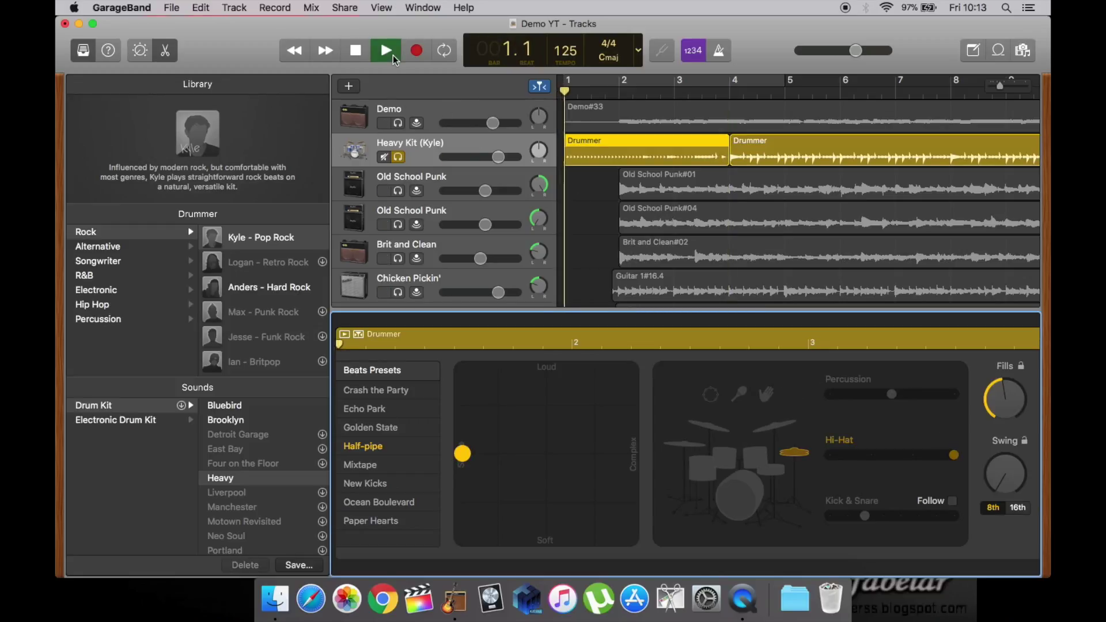
pyautogui.click(361, 54)
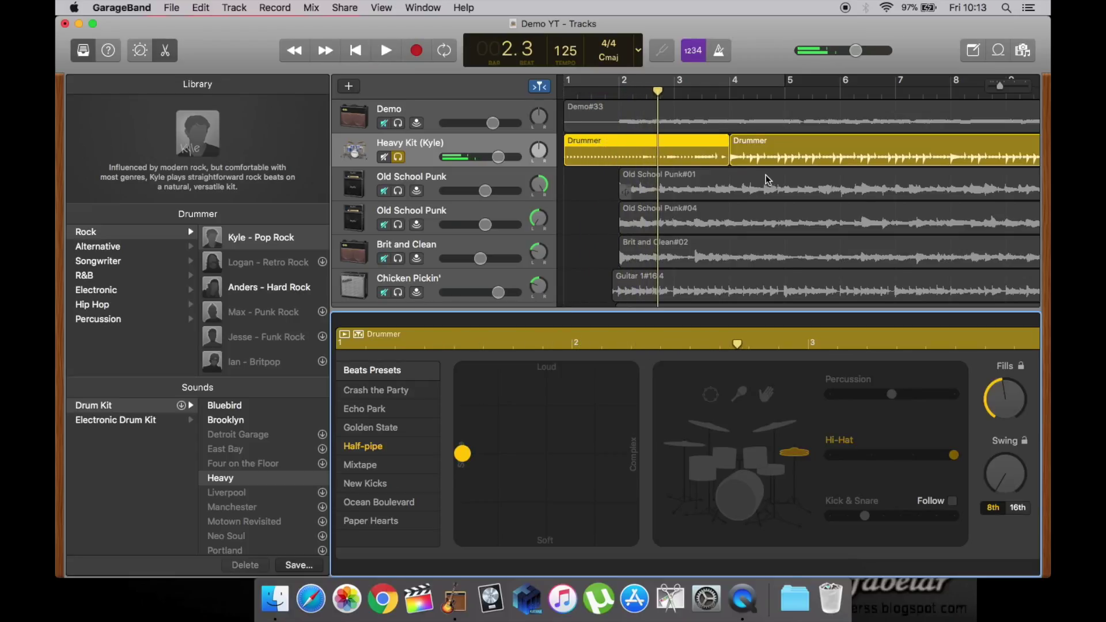
# - Make the Drummer region after the intro loud with cymbals added, and preview it
pyautogui.click(769, 157)
pyautogui.moveTo(593, 384); pyautogui.dragTo(549, 378)
pyautogui.moveTo(842, 520)
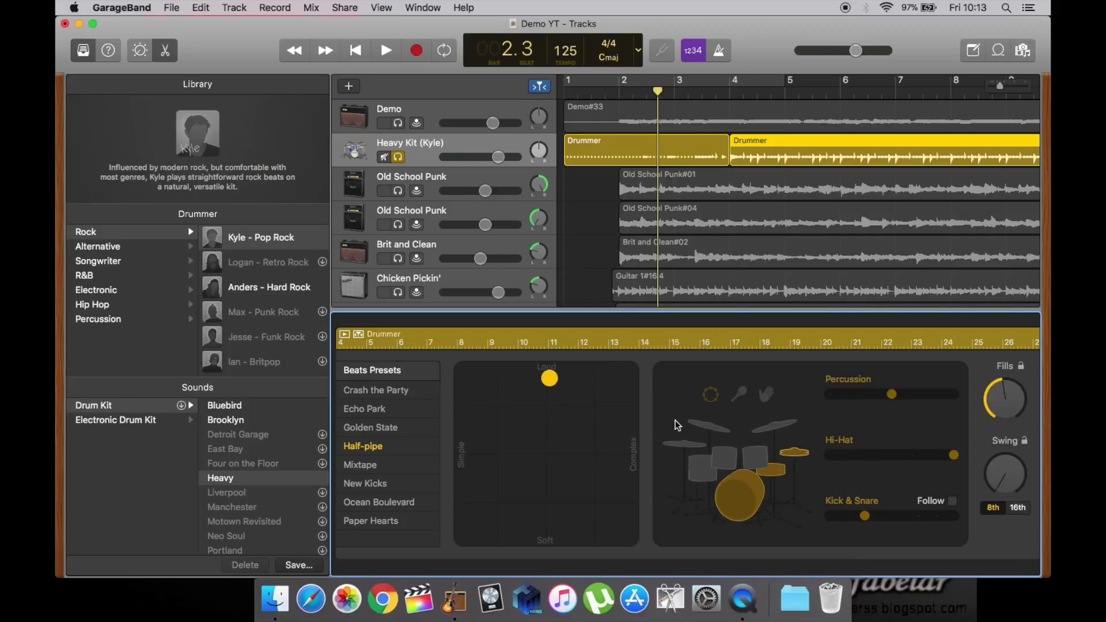
pyautogui.click(699, 439)
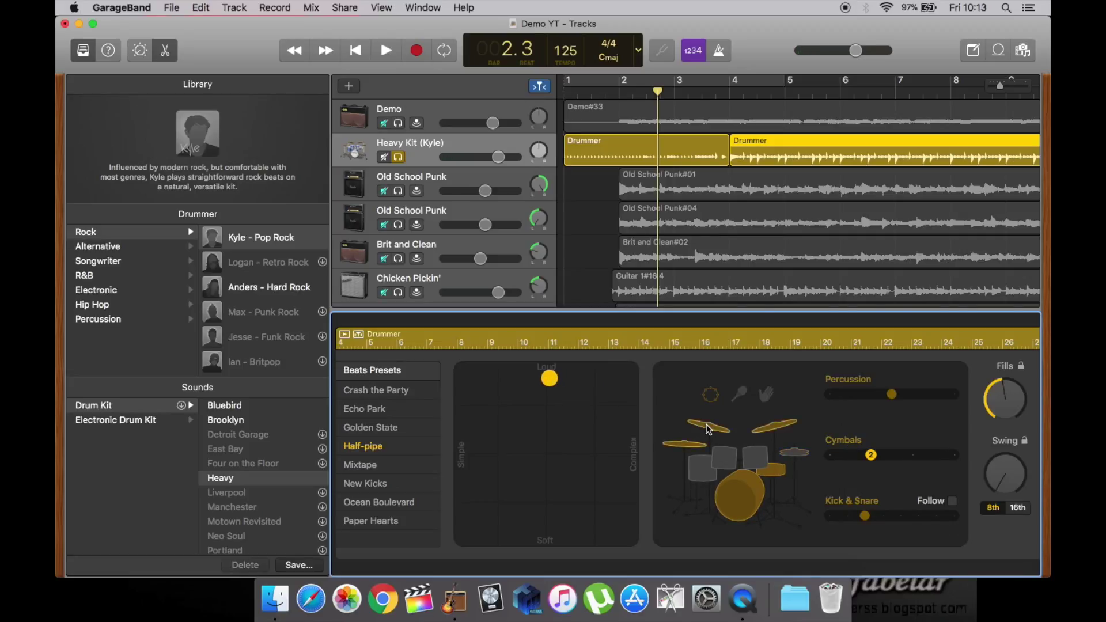
pyautogui.click(379, 50)
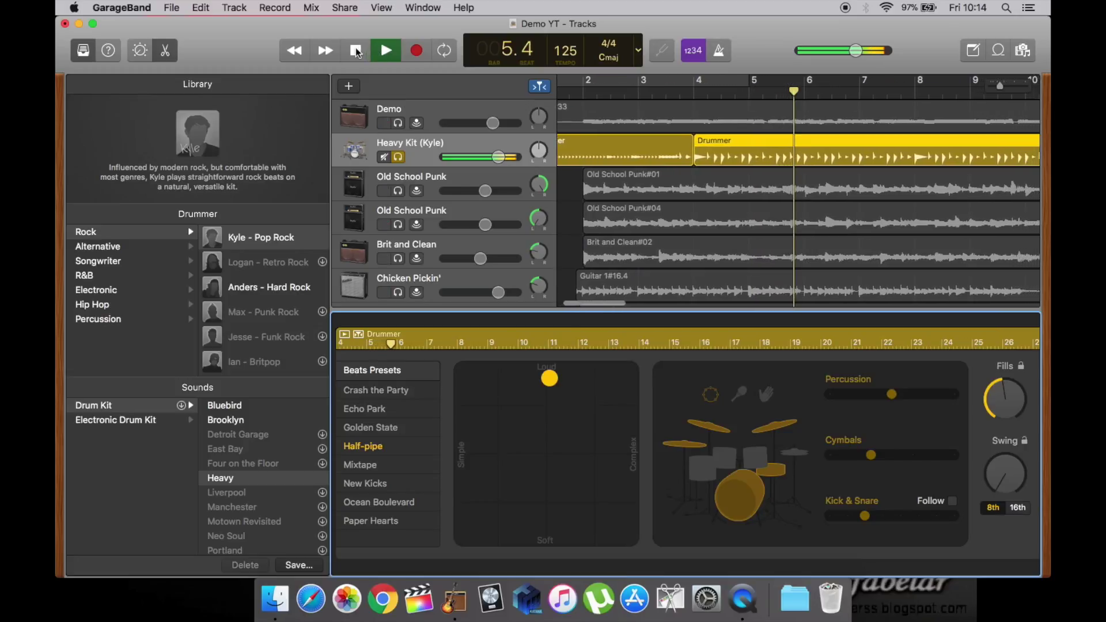
pyautogui.click(370, 51)
# - Split the Drummer region again at bar 7
pyautogui.moveTo(796, 92); pyautogui.dragTo(847, 92)
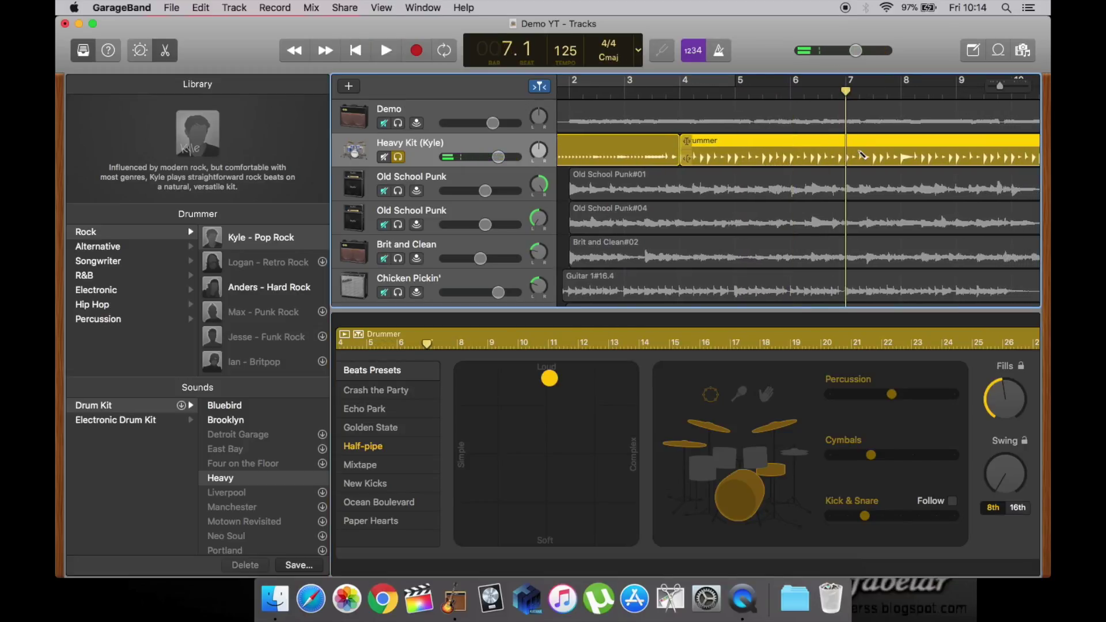
pyautogui.press('super+t')
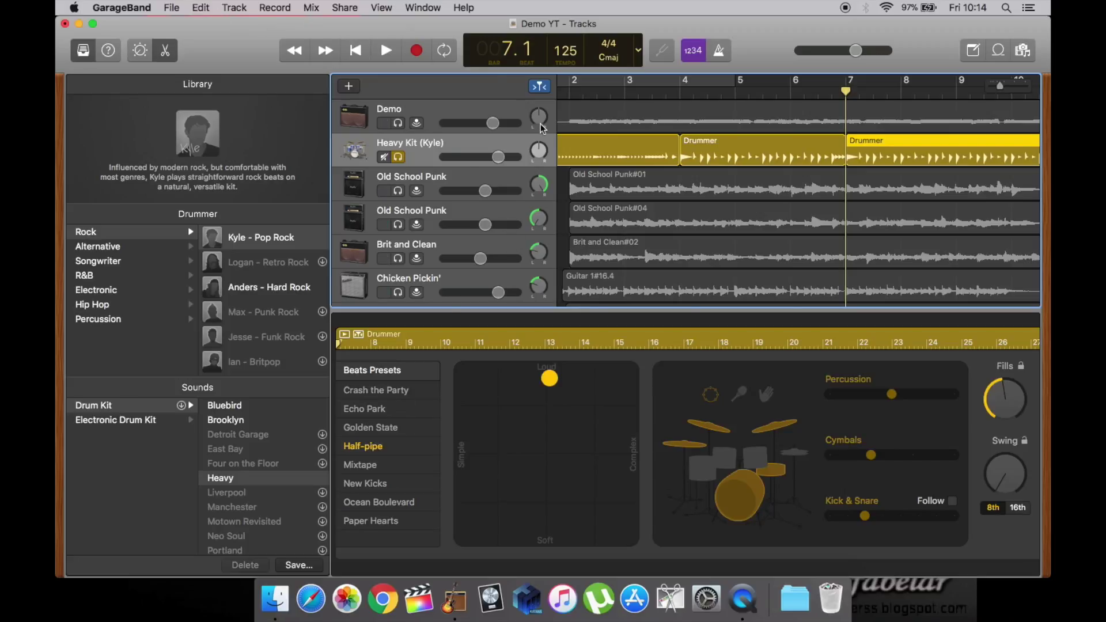
pyautogui.click(176, 11)
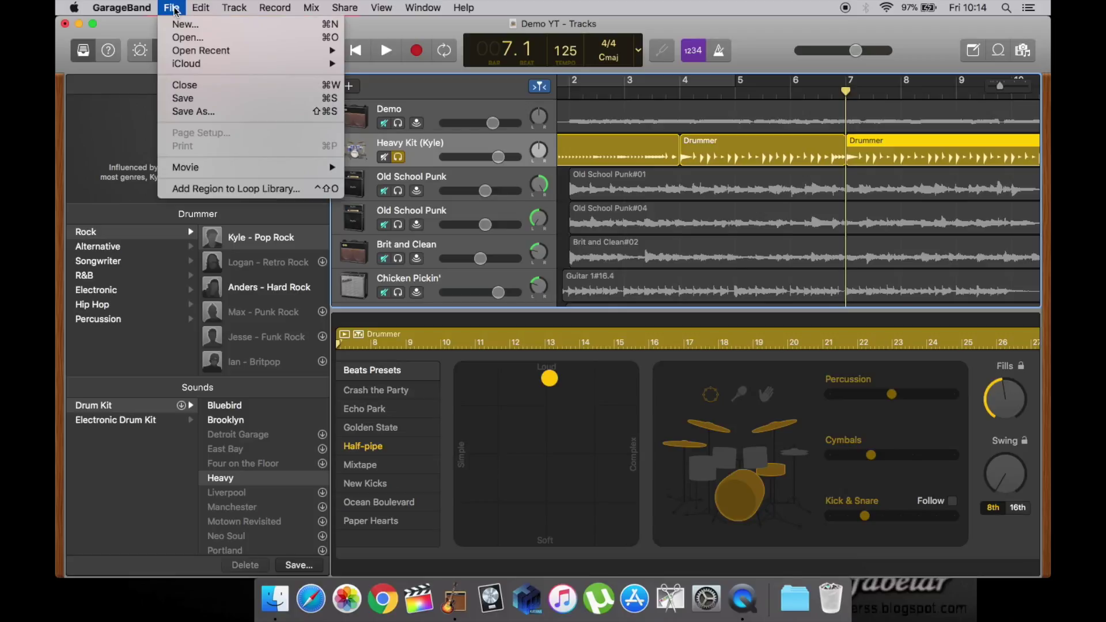
pyautogui.click(212, 110)
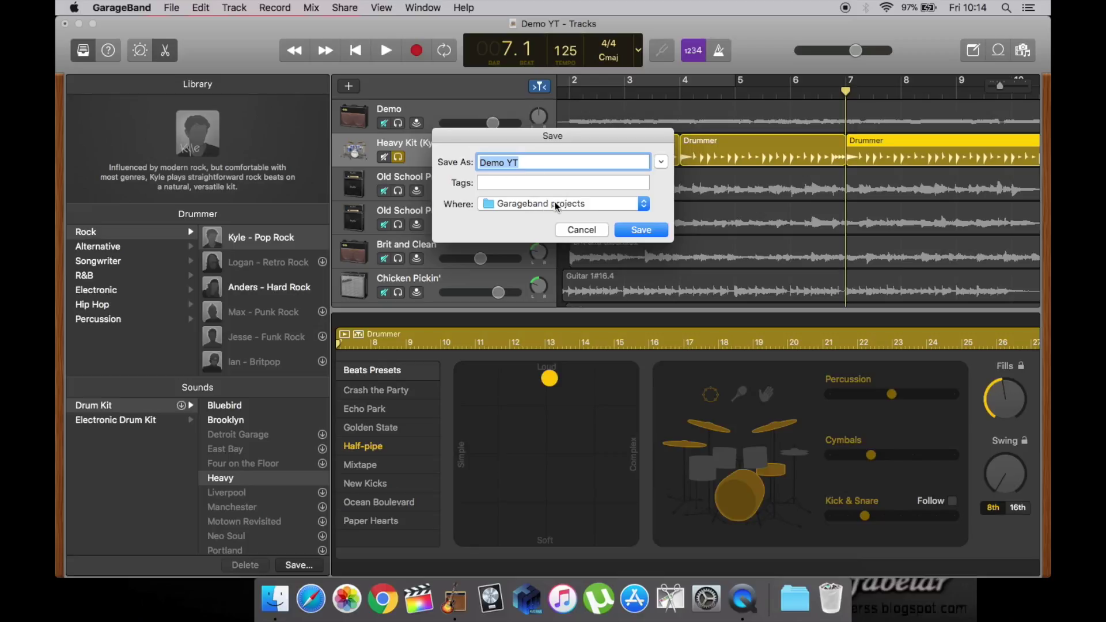
pyautogui.click(559, 205)
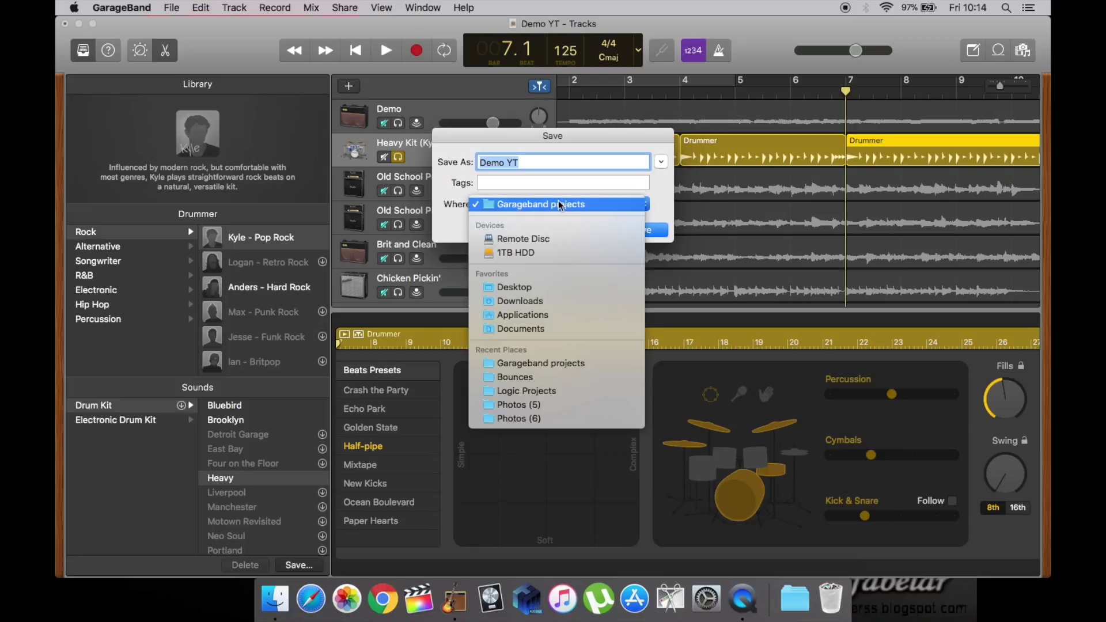
pyautogui.click(533, 253)
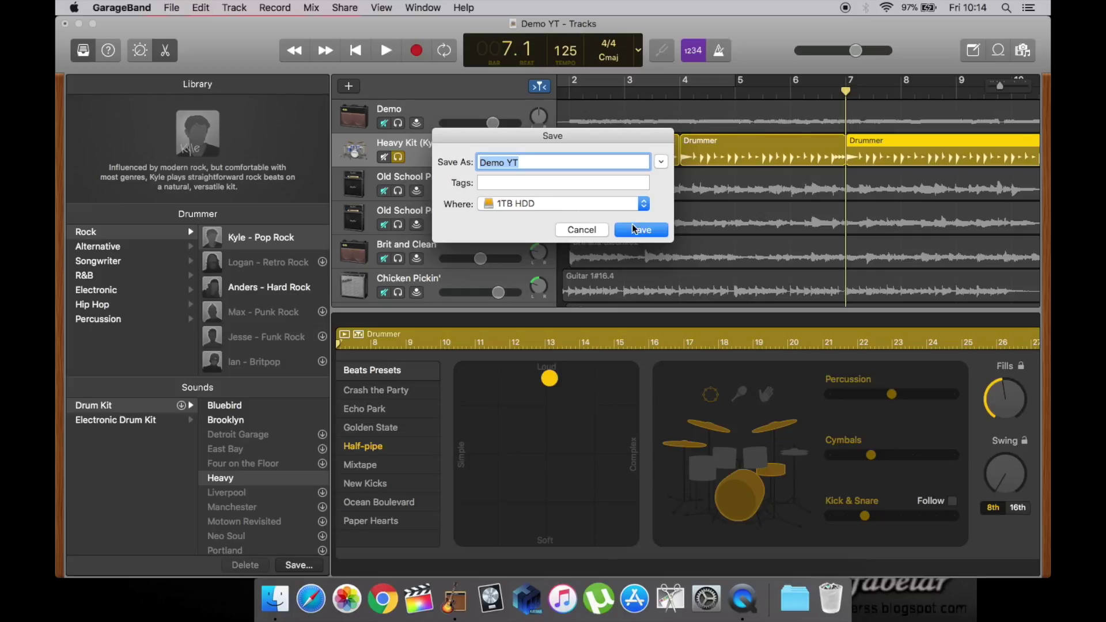
pyautogui.click(593, 230)
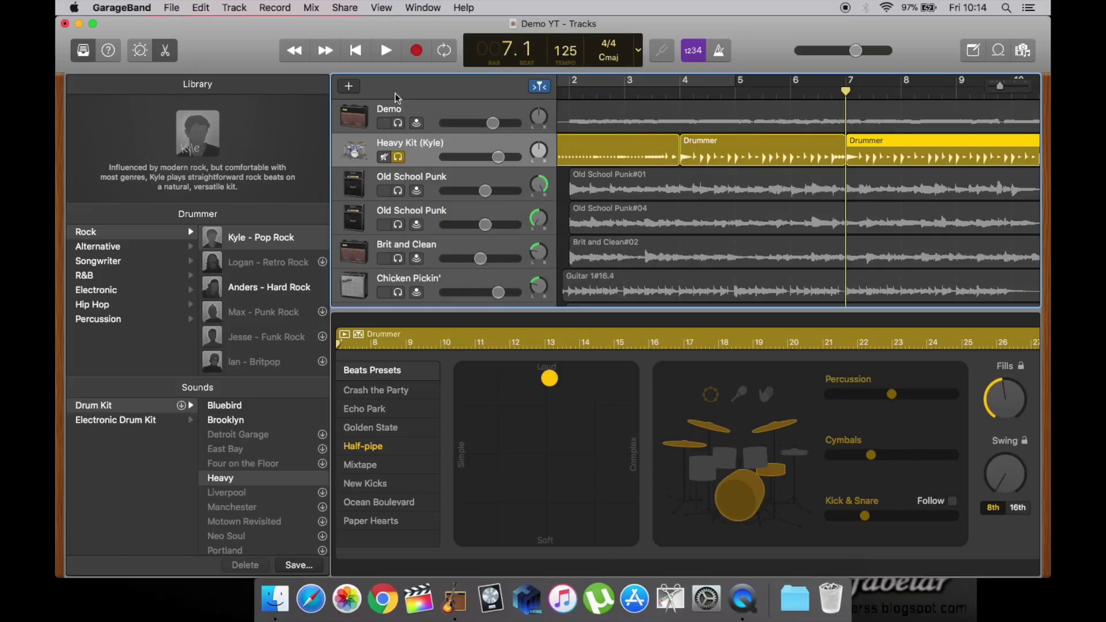
# - Turn off solo on the Heavy Kit drum track so all tracks play
pyautogui.click(397, 158)
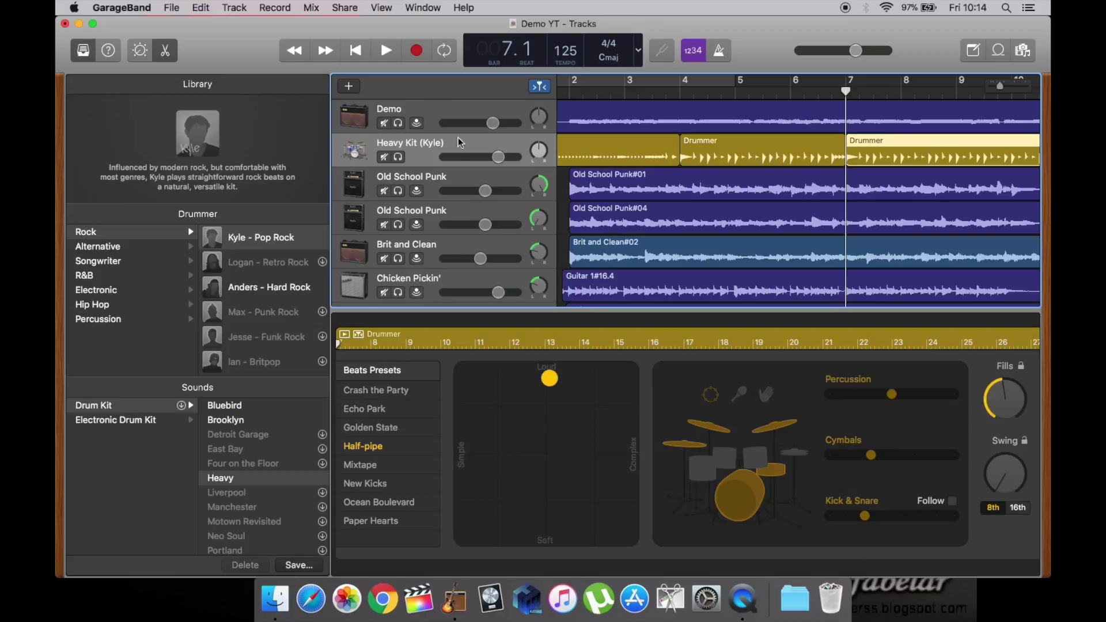
pyautogui.scroll(-4, 452, 257)
pyautogui.scroll(4, 369, 185)
# - Start Share > Export Song to Disk with the destination set to Desktop
pyautogui.click(344, 8)
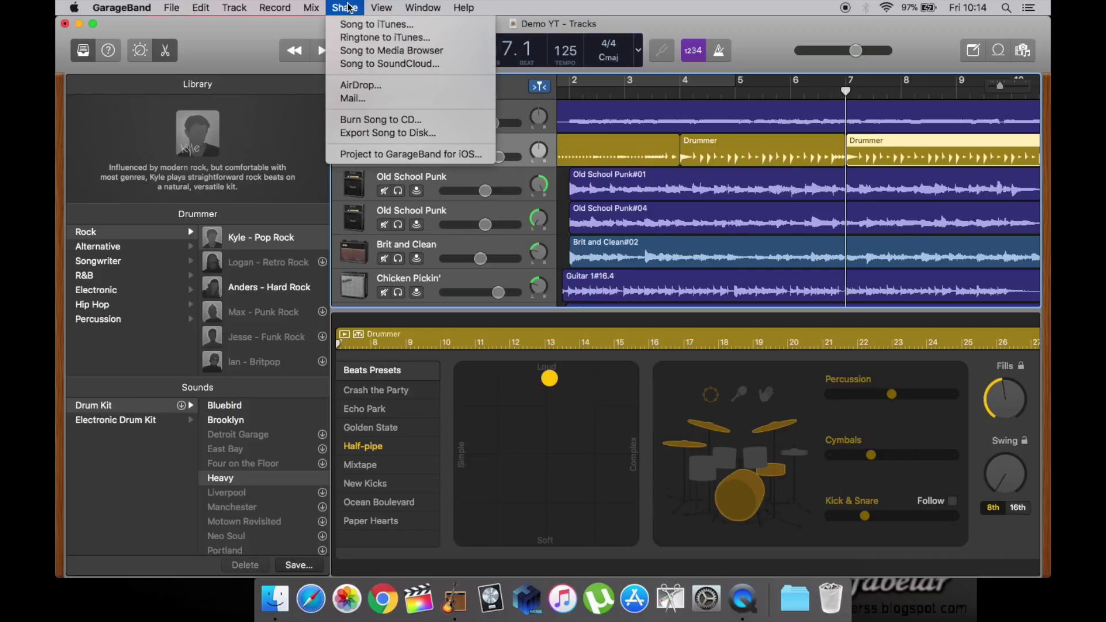
pyautogui.moveTo(167, 7)
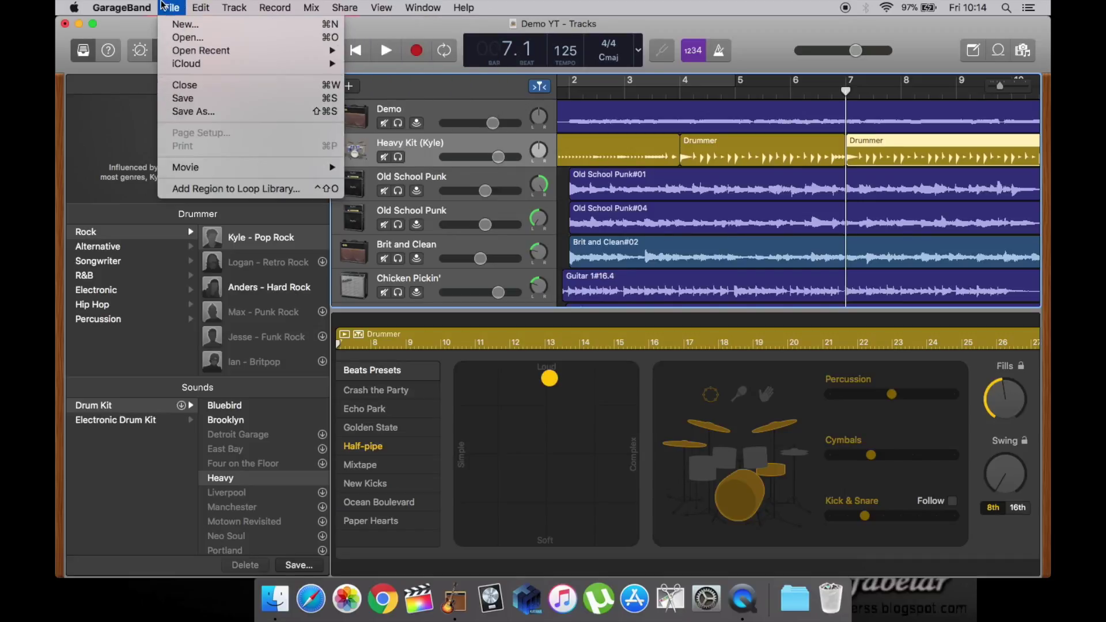
pyautogui.moveTo(344, 7)
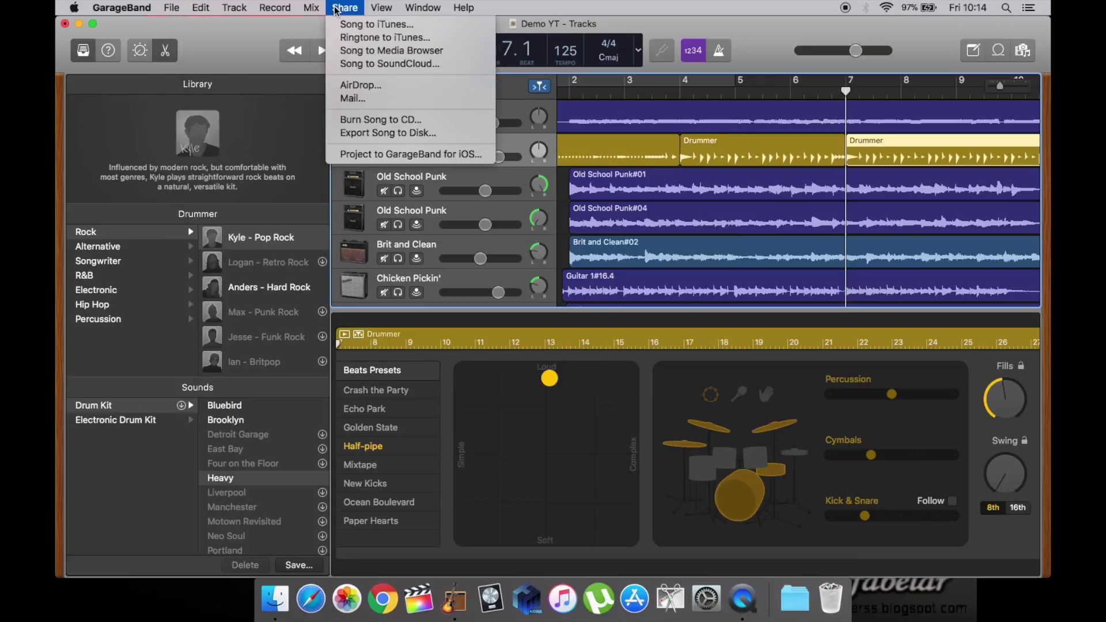
pyautogui.click(368, 134)
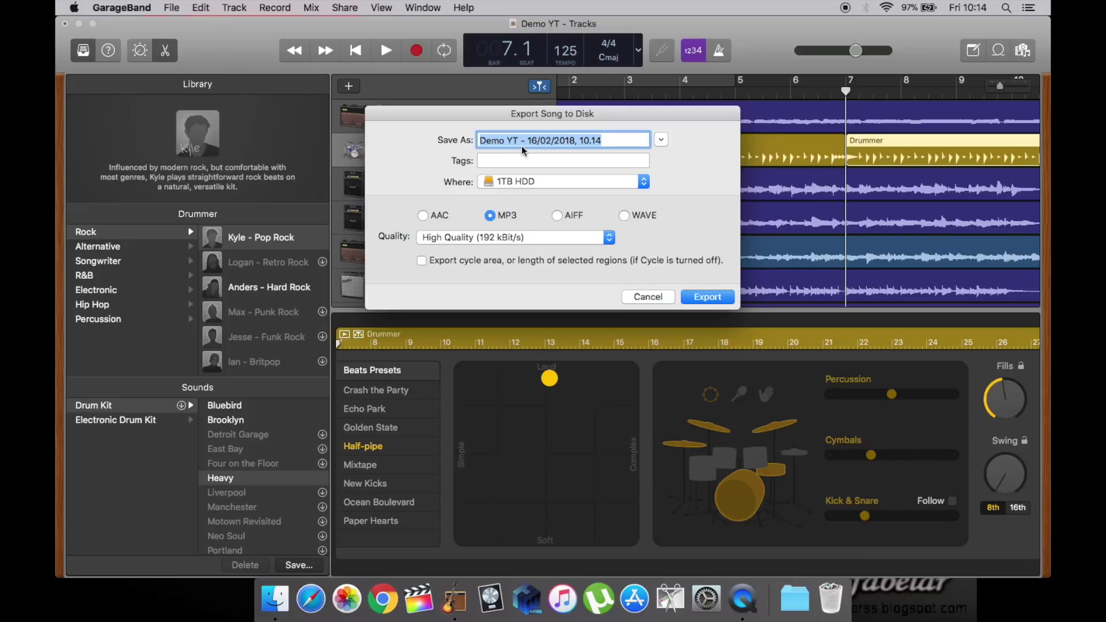
pyautogui.click(514, 186)
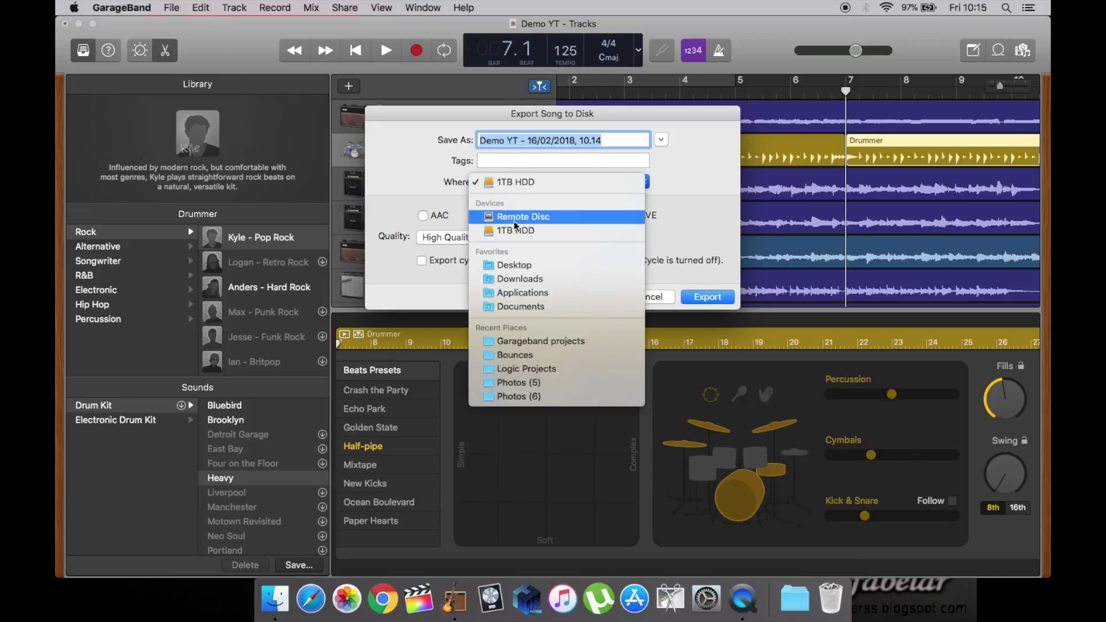
pyautogui.click(525, 267)
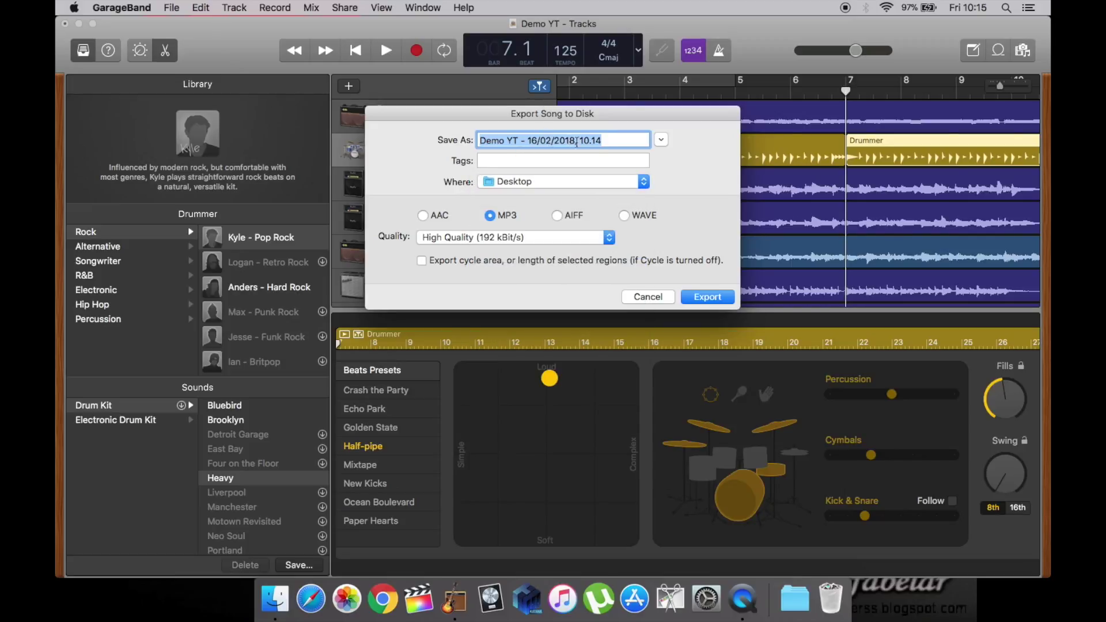
# - Trim the file name to 'Demo YT -', choose Highest Quality (256 kBit/s) and export
pyautogui.click(605, 141)
pyautogui.moveTo(529, 140); pyautogui.dragTo(645, 141)
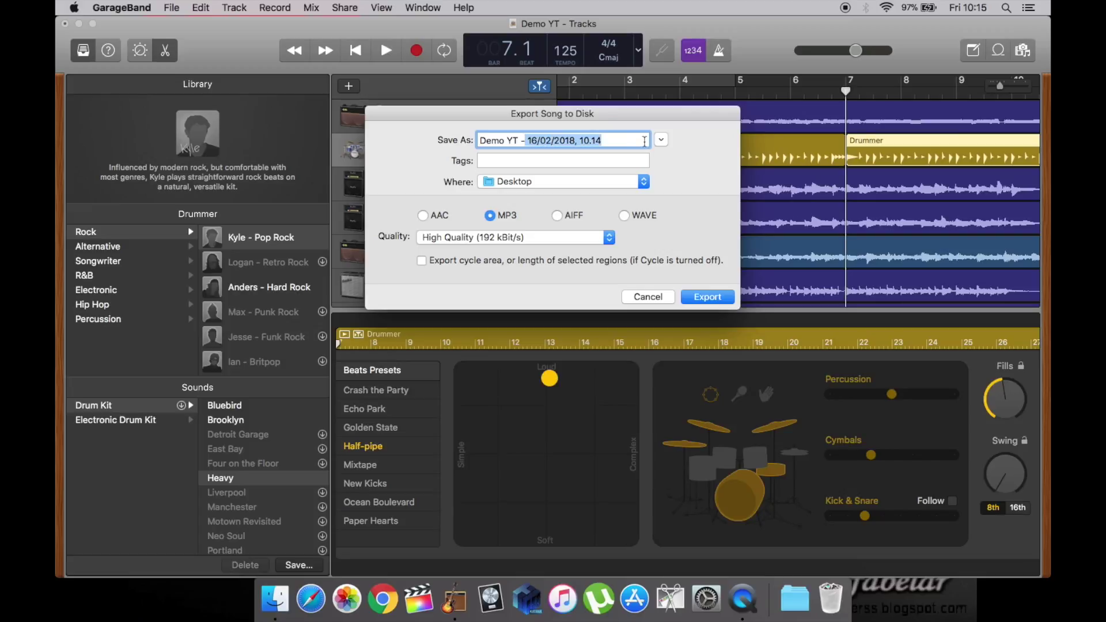
pyautogui.press('BackSpace')
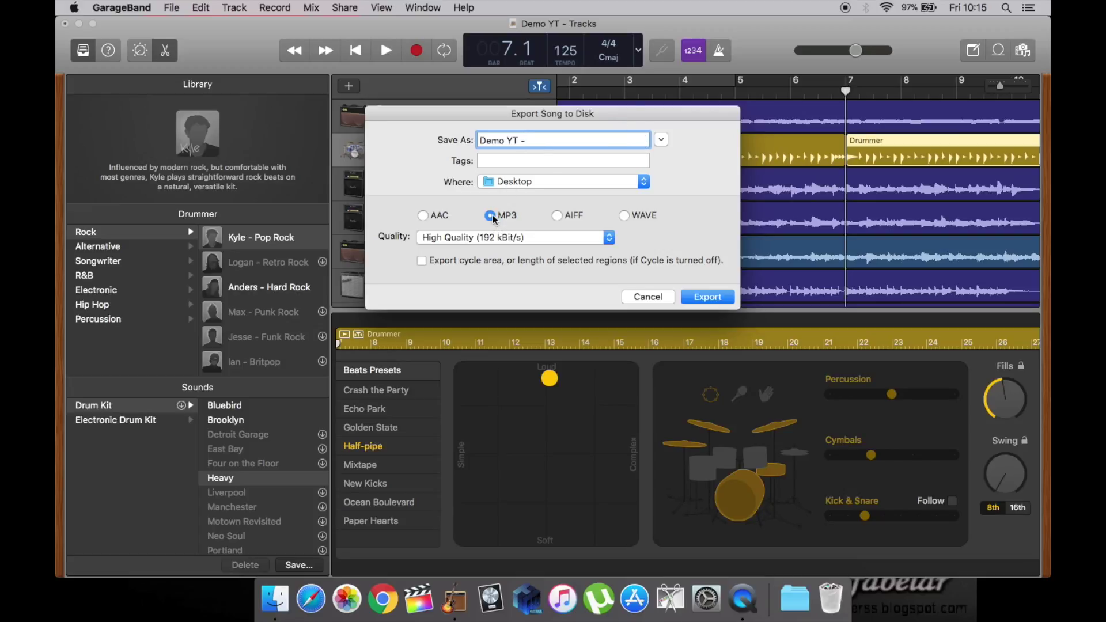
pyautogui.click(605, 241)
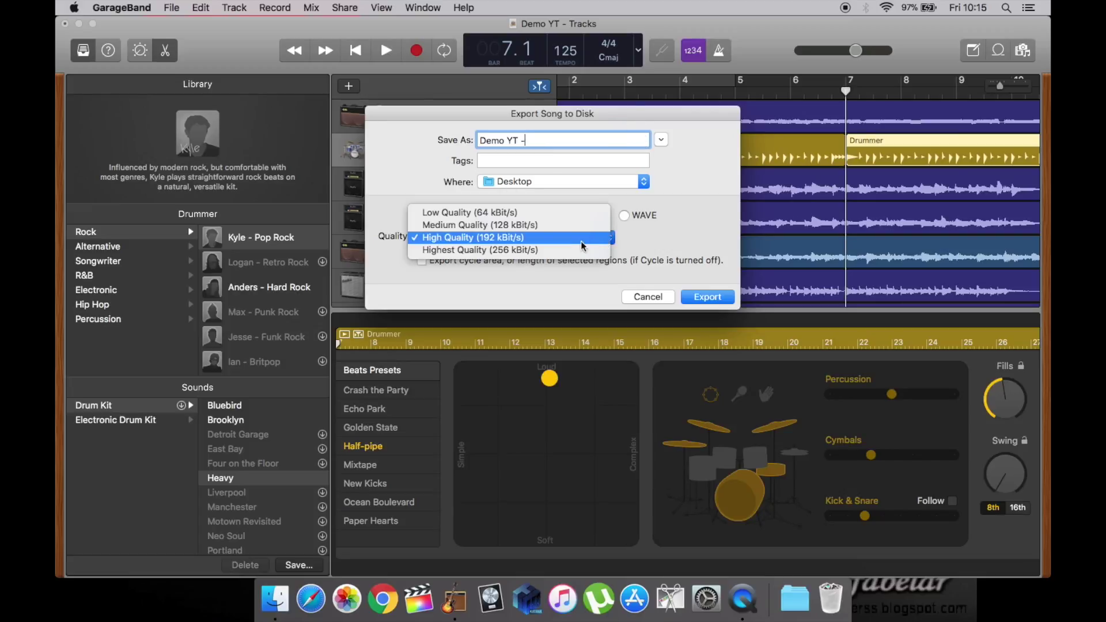
pyautogui.click(573, 251)
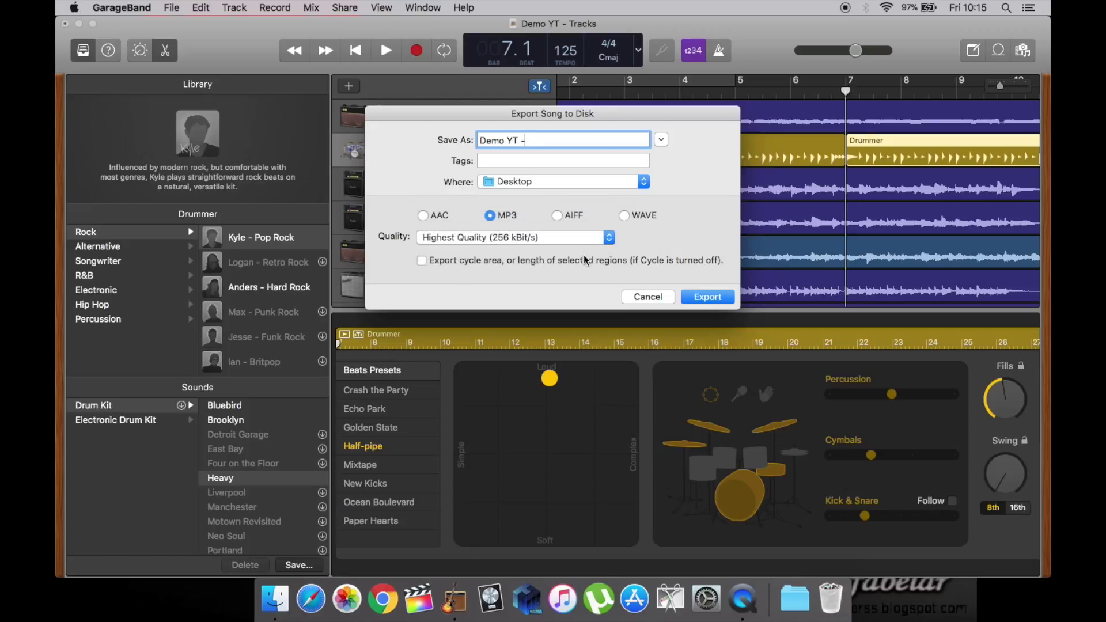
pyautogui.click(709, 297)
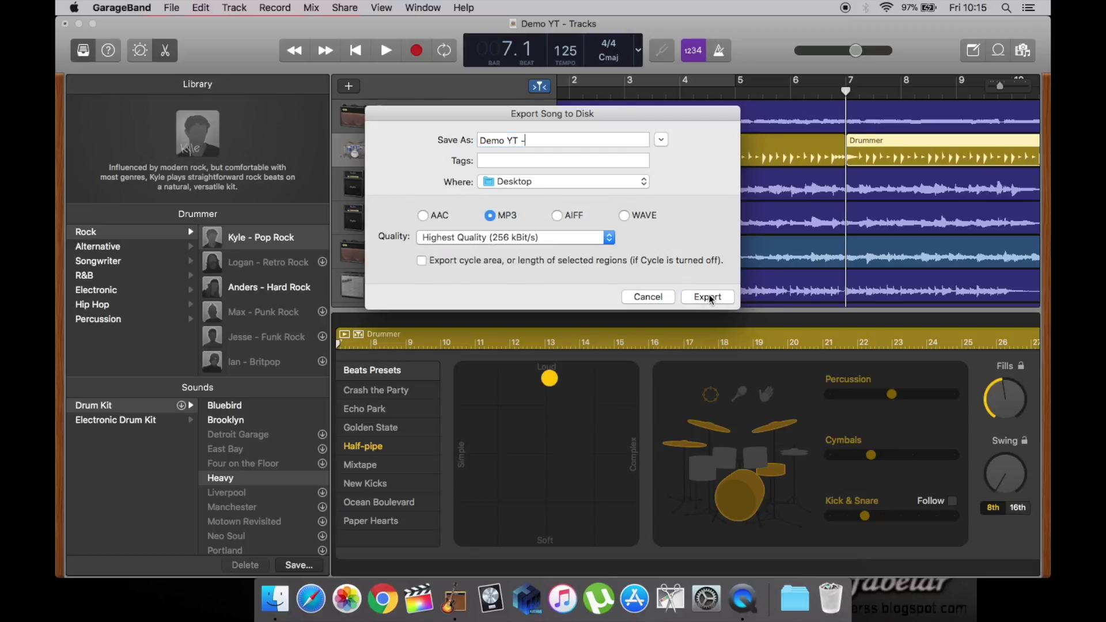